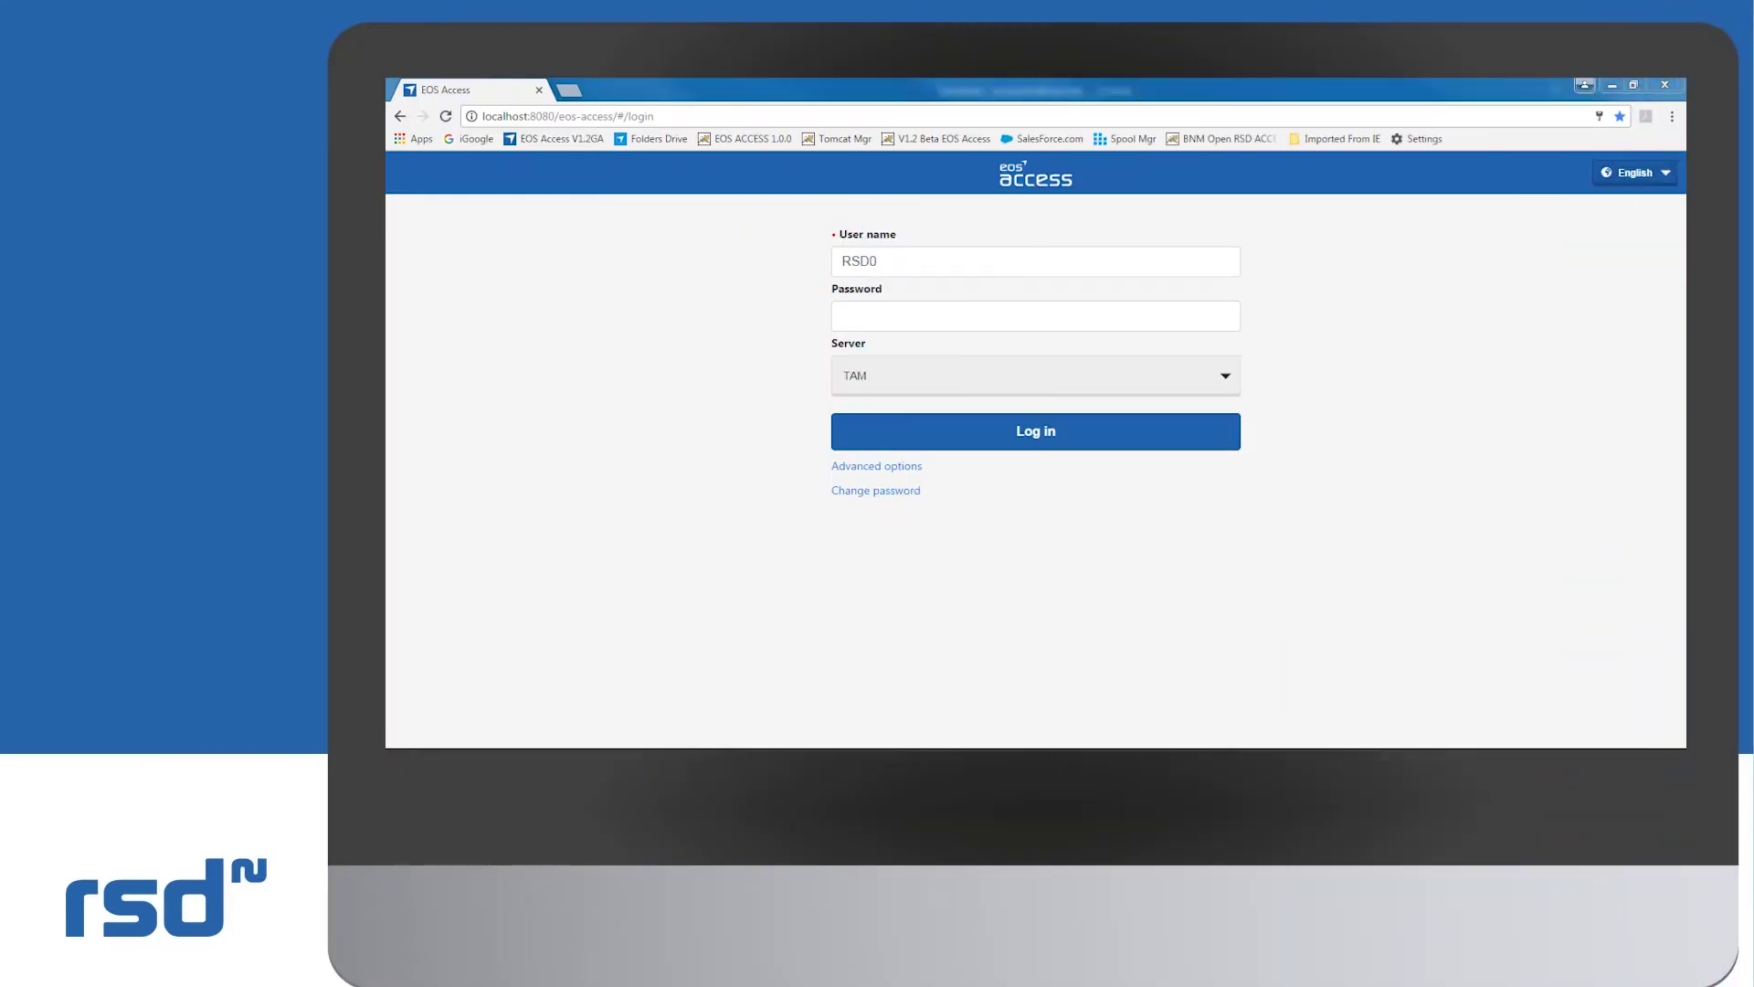
- Enter the account password, choose the TAM server, and log in to EOS Access
click(966, 324)
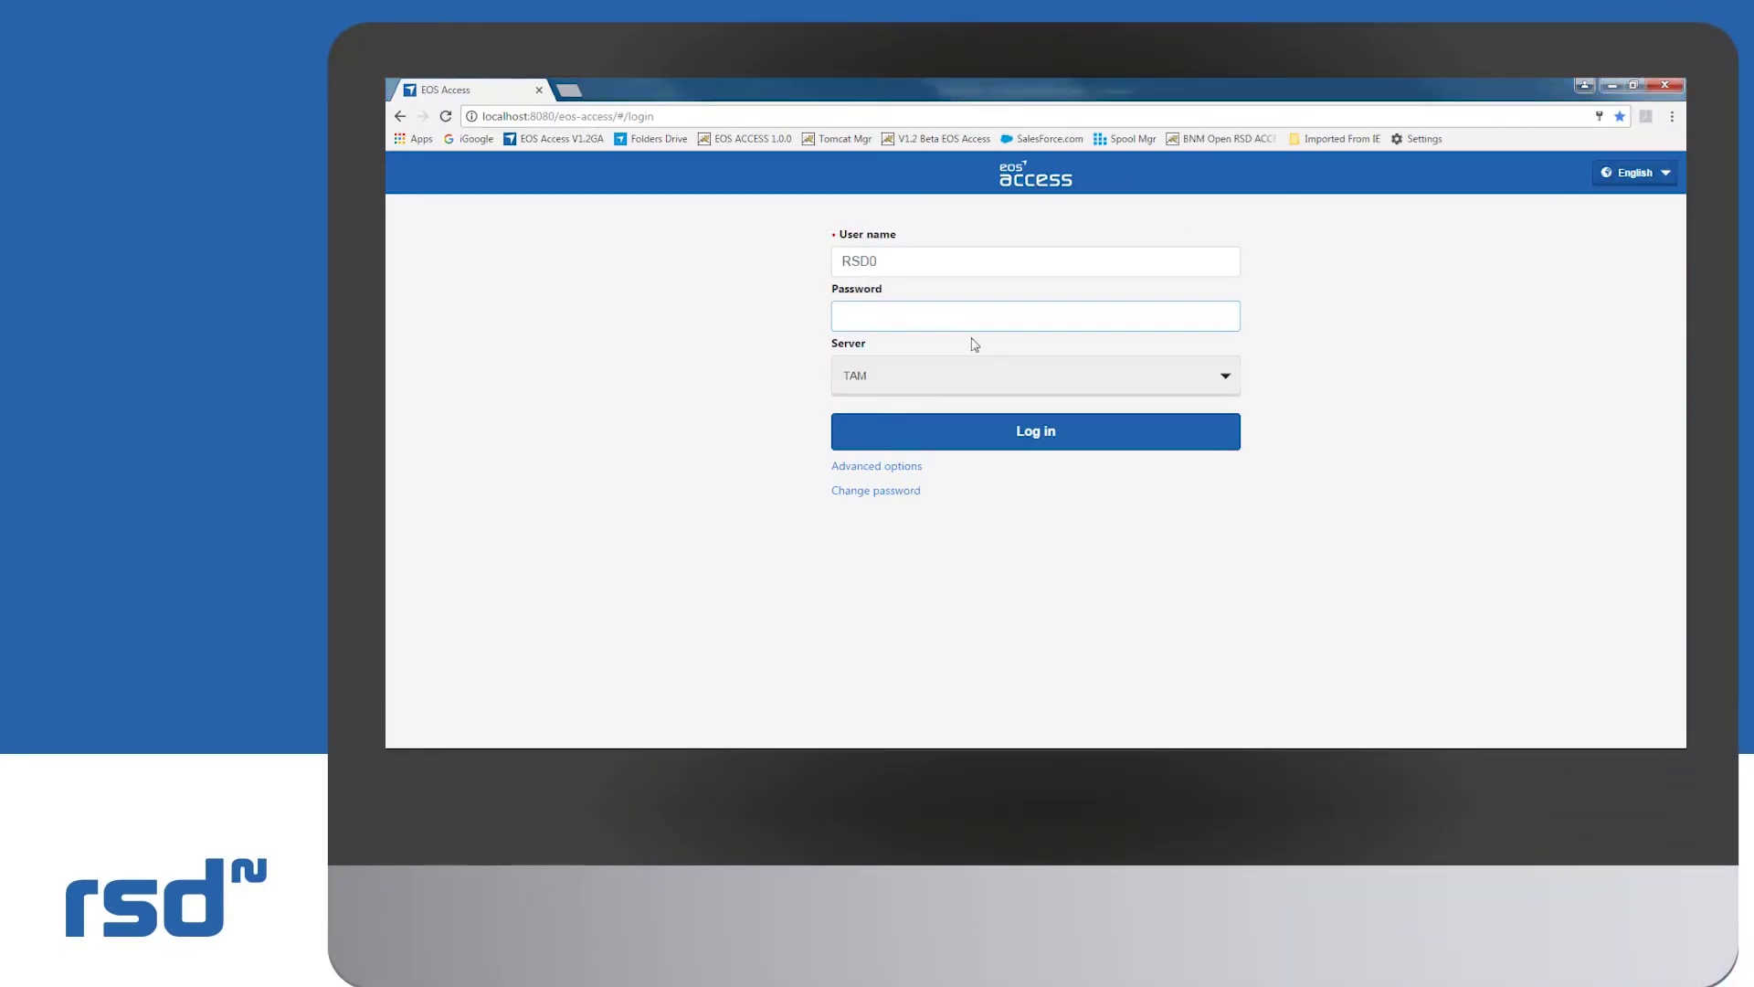
click(1219, 378)
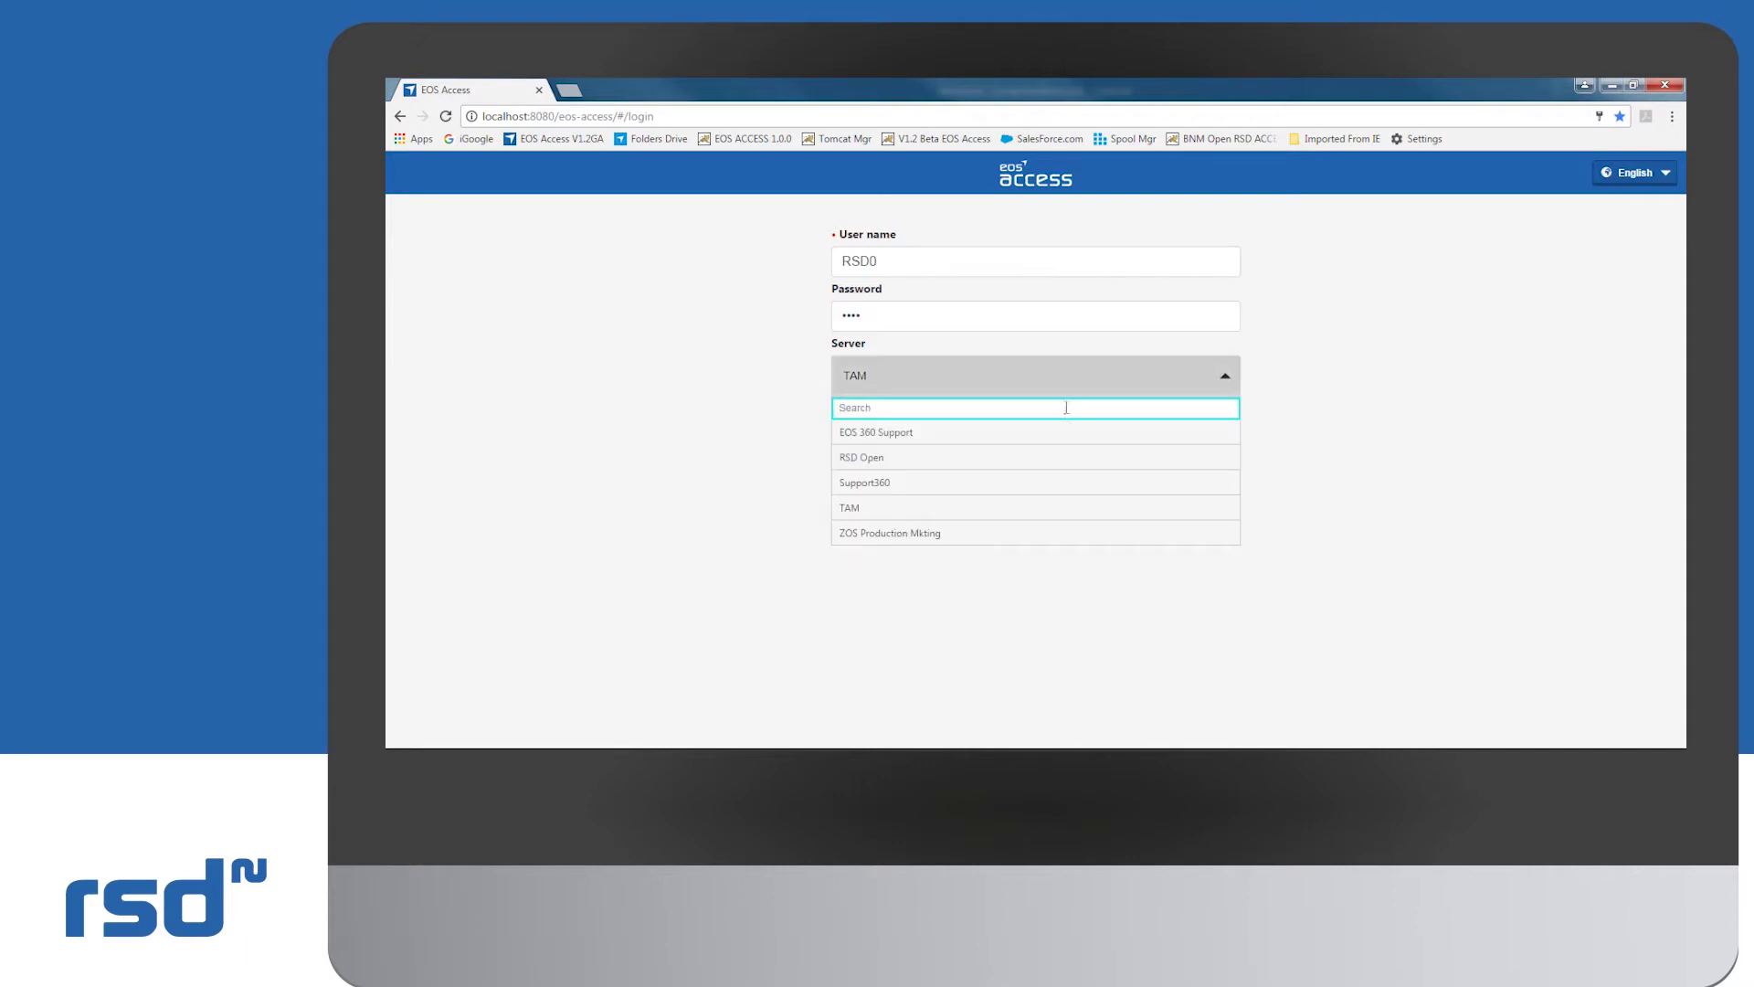
click(1030, 507)
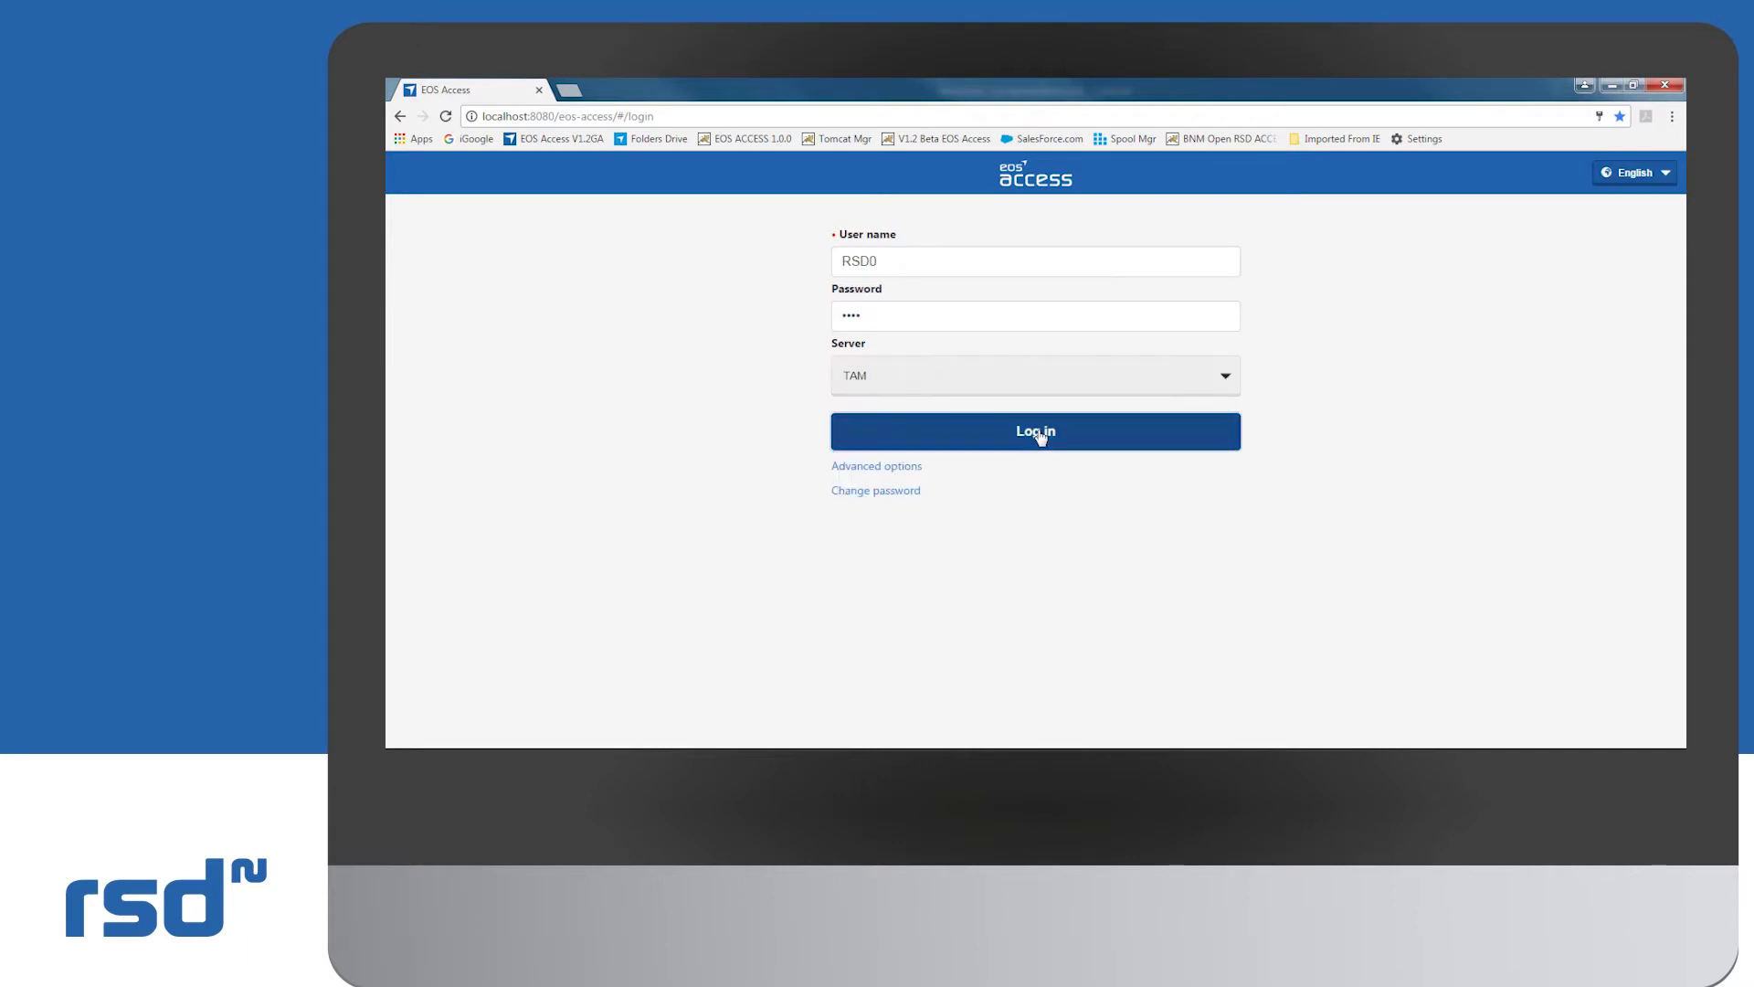
click(1040, 437)
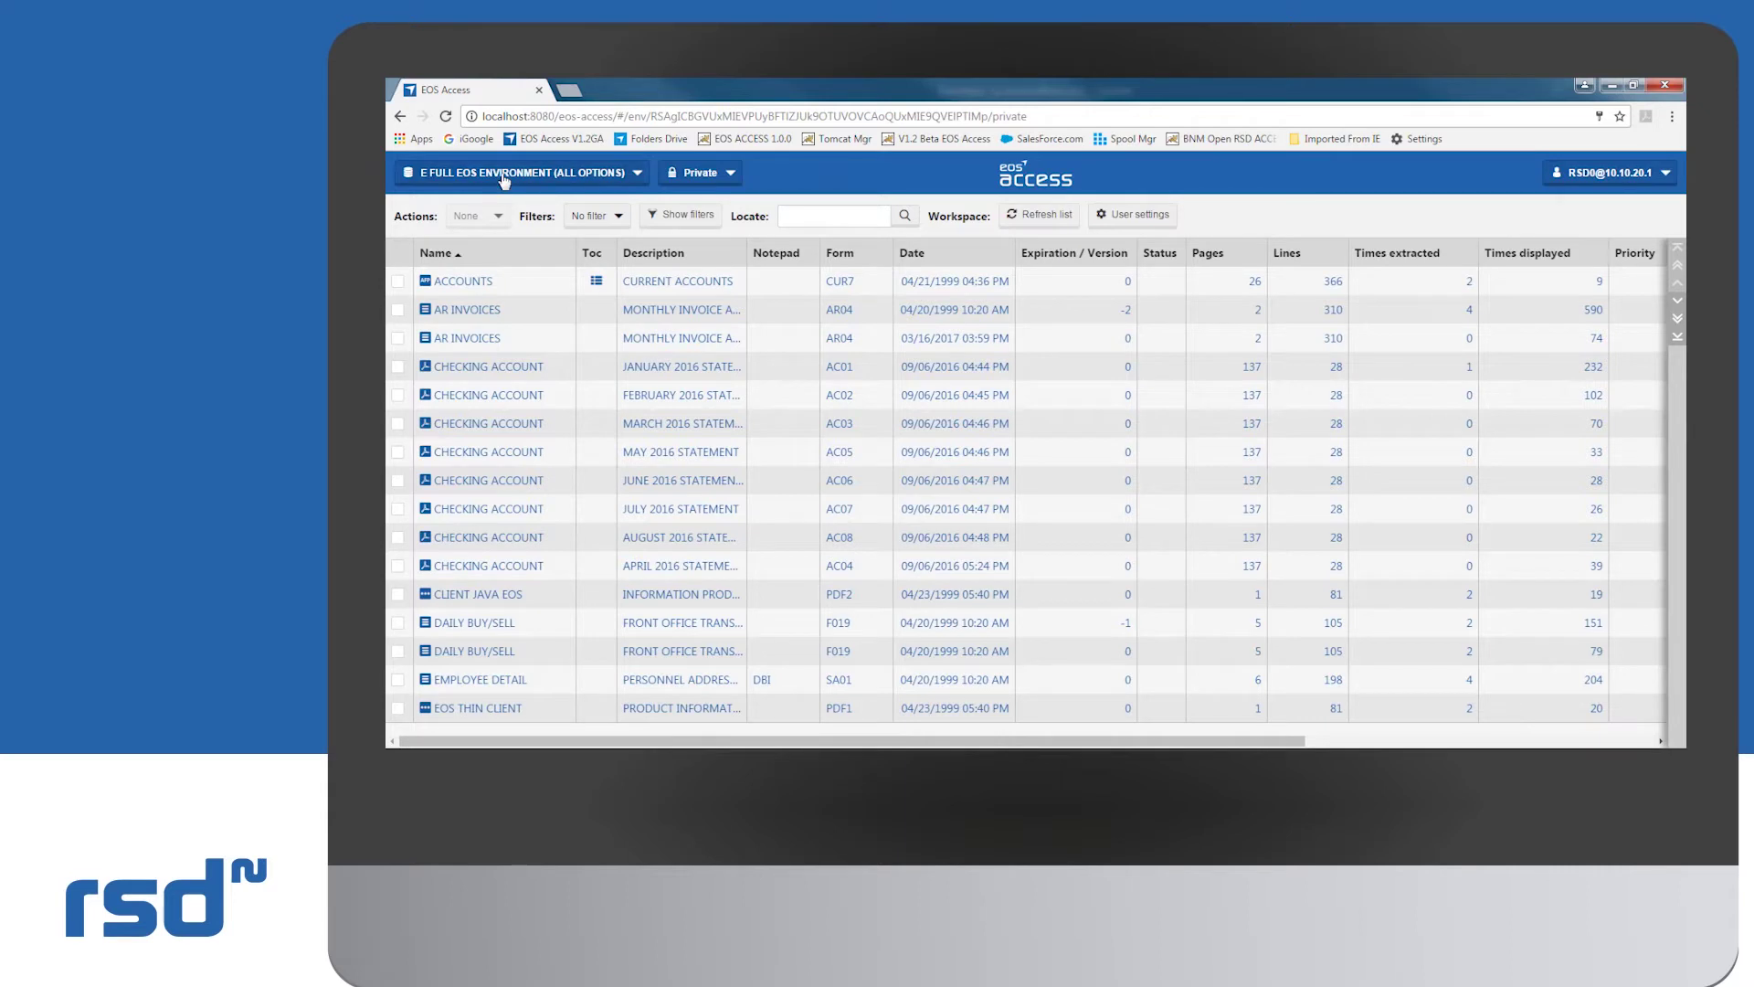
- Keep the current environment and Private list, then mark ACCOUNTS and show its actions
click(637, 178)
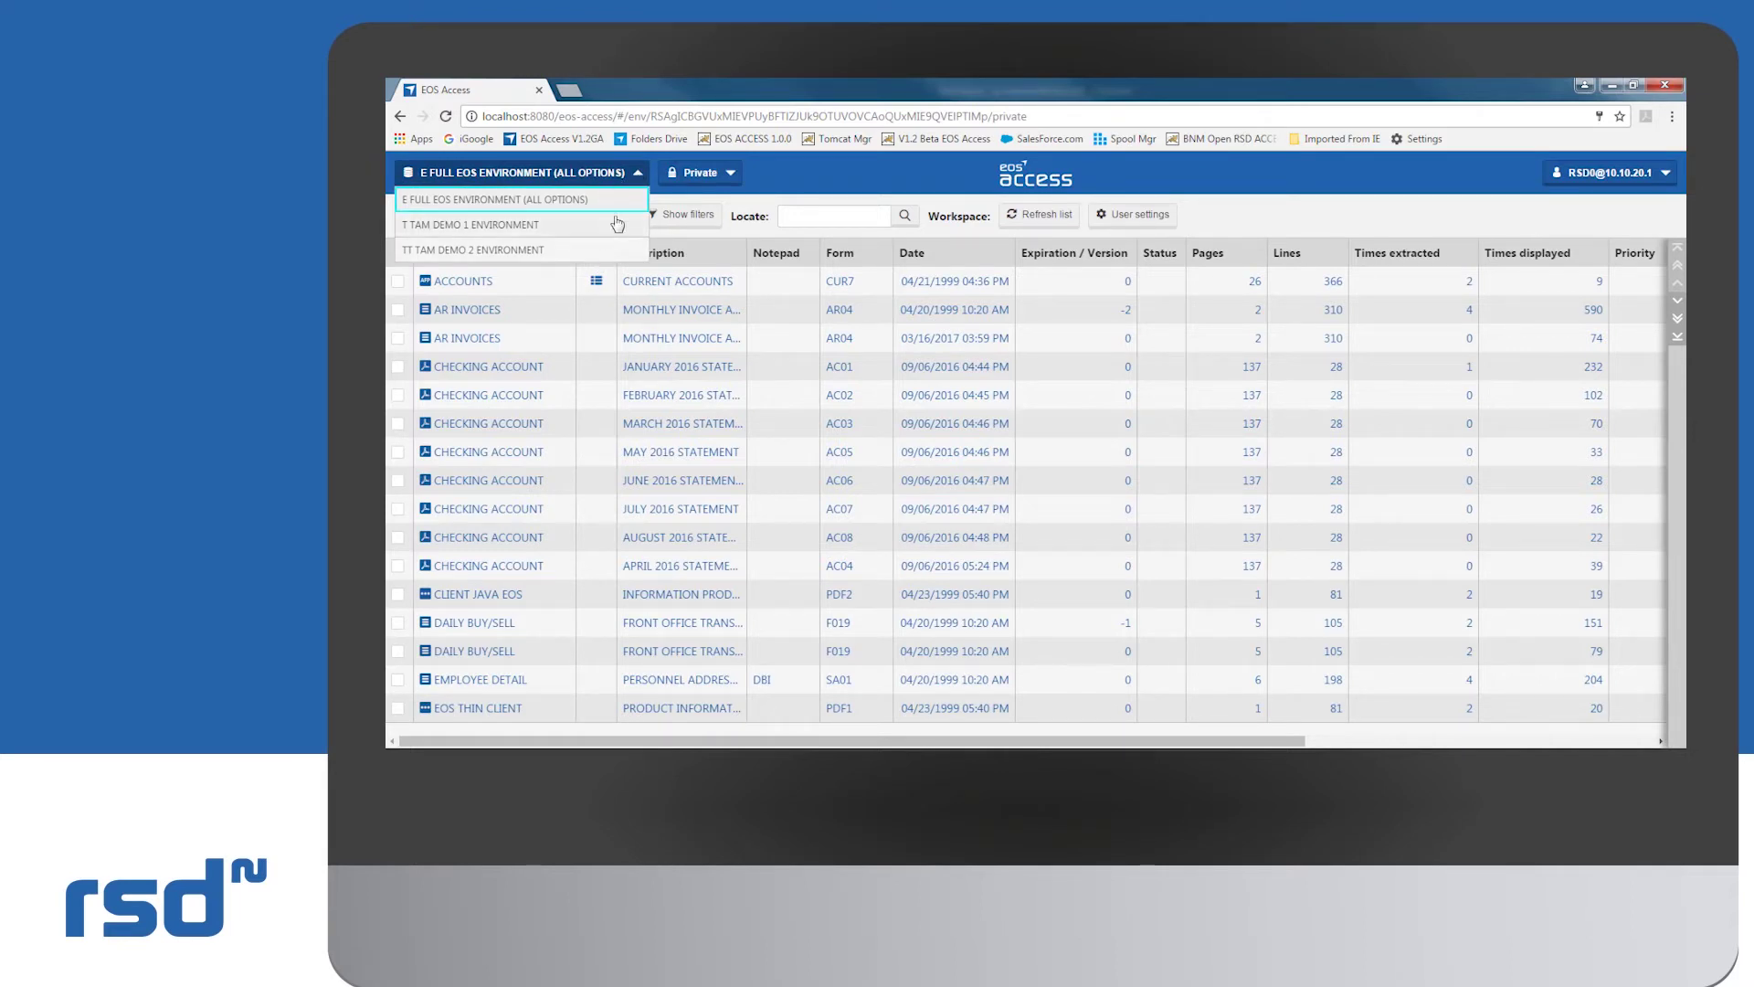
click(637, 177)
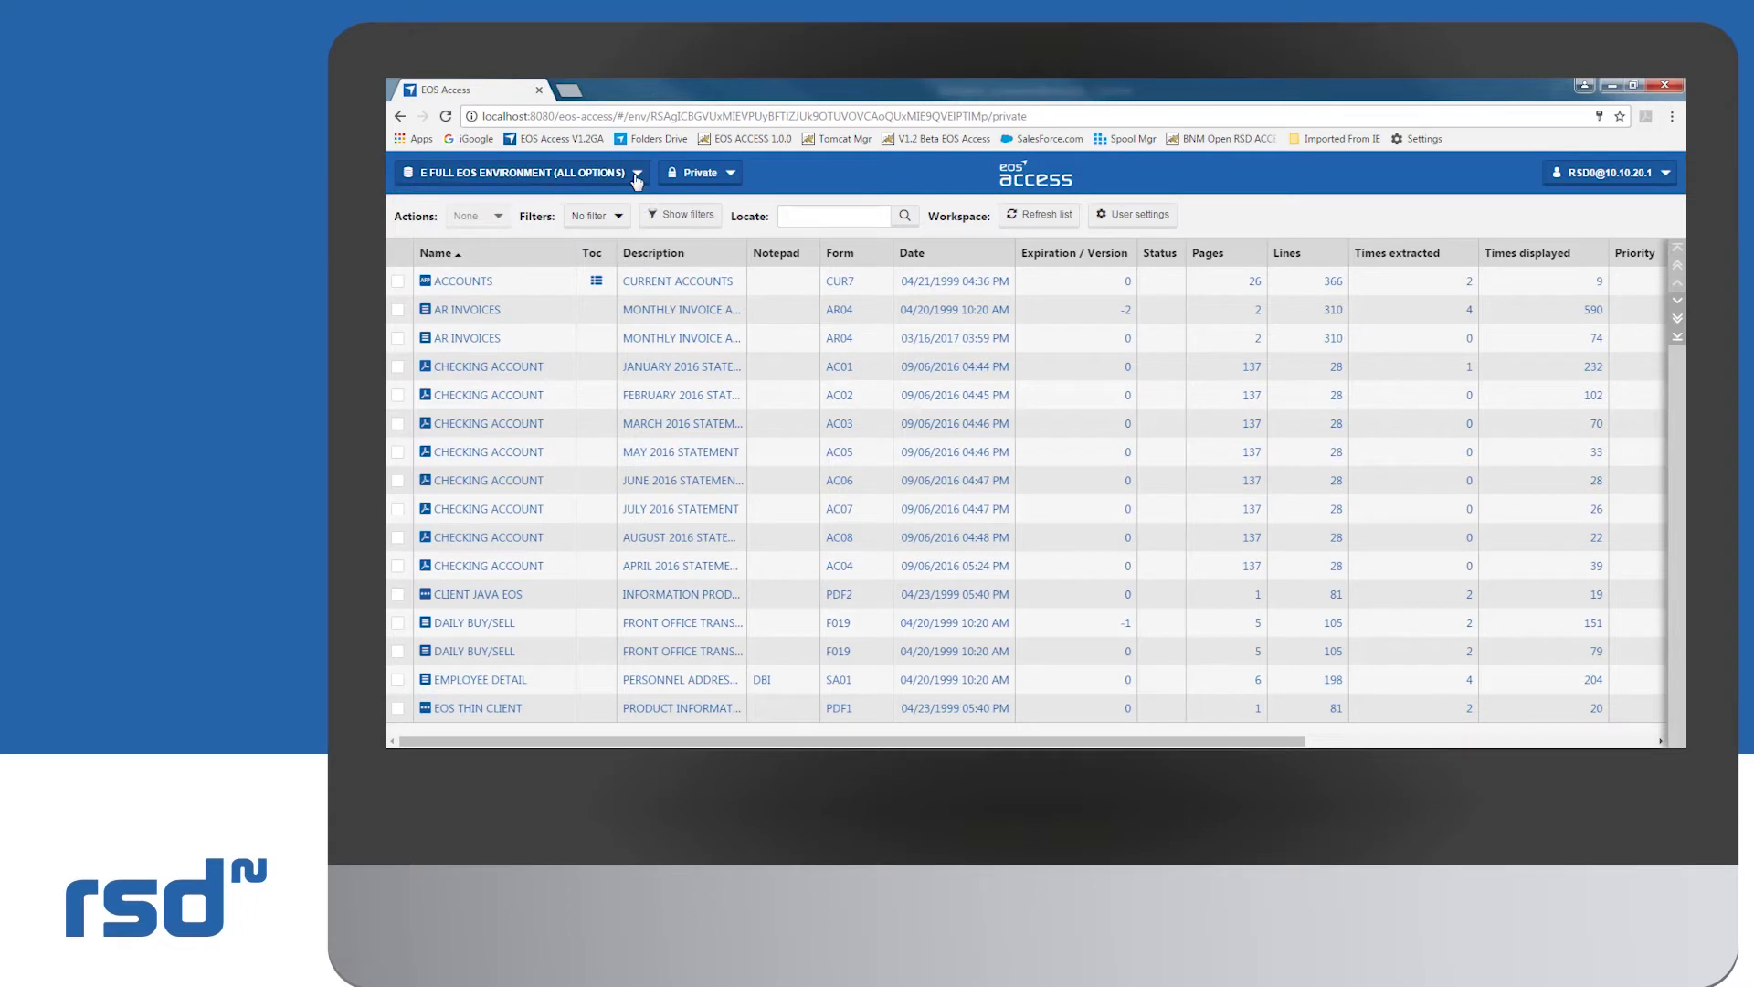
click(731, 175)
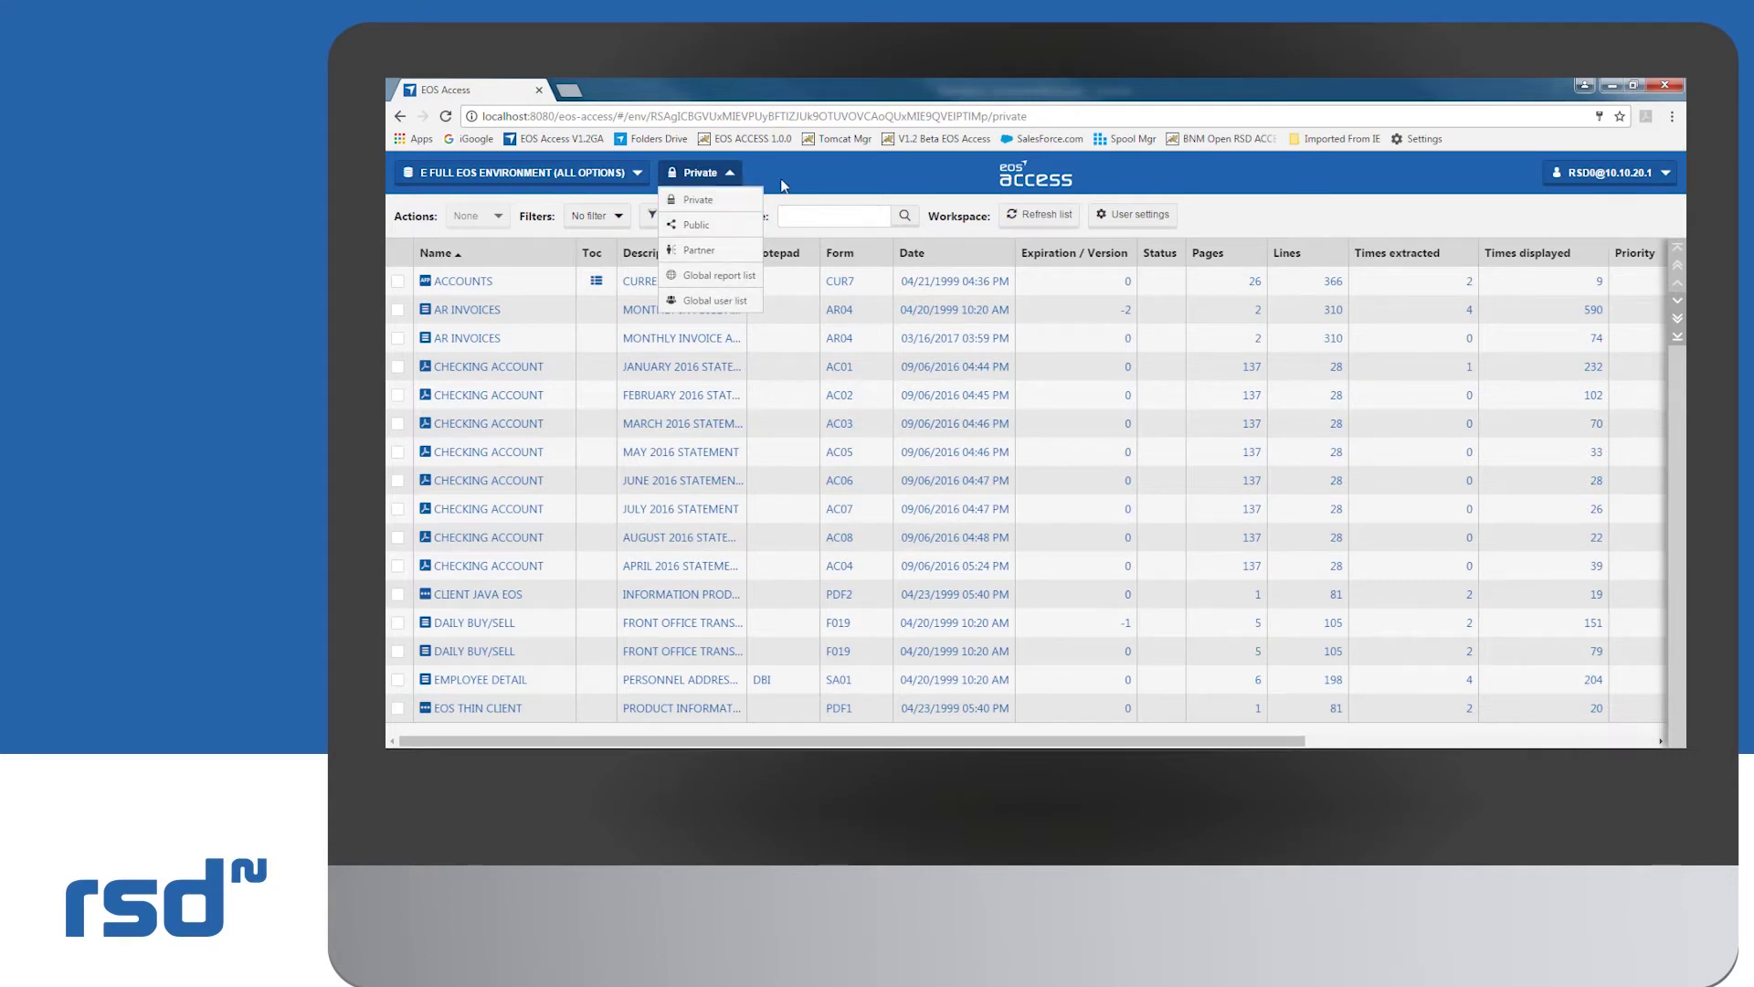
click(726, 199)
click(398, 282)
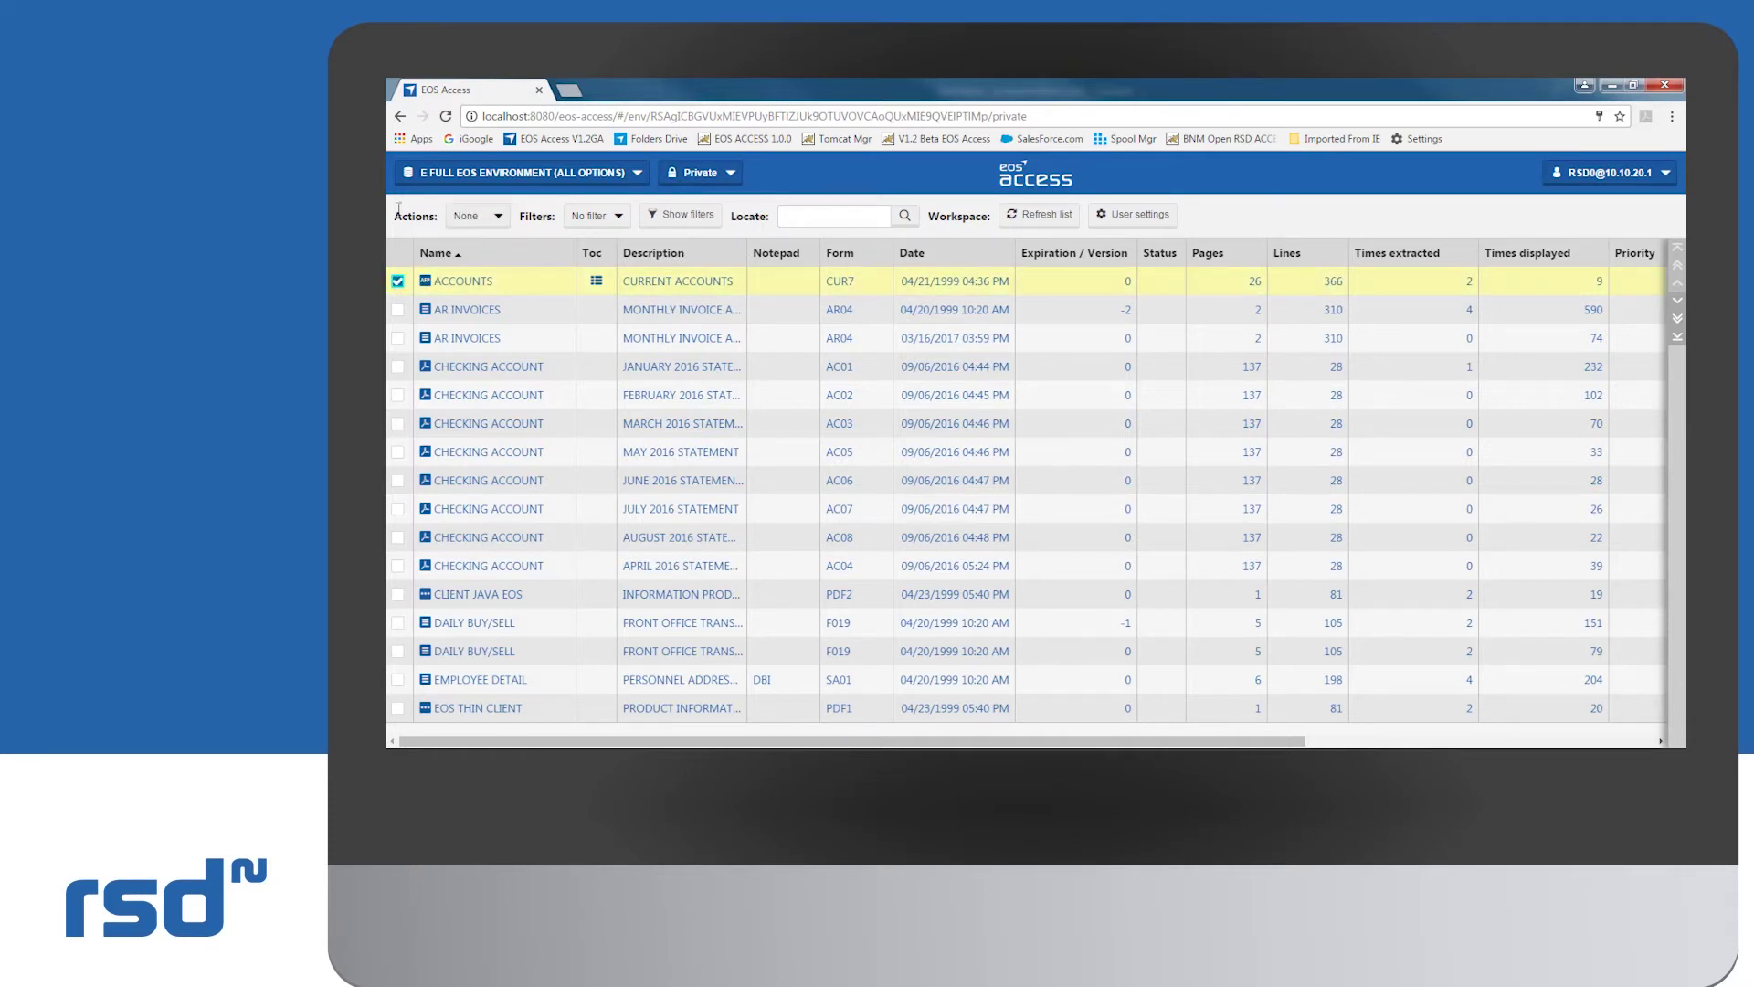
click(498, 218)
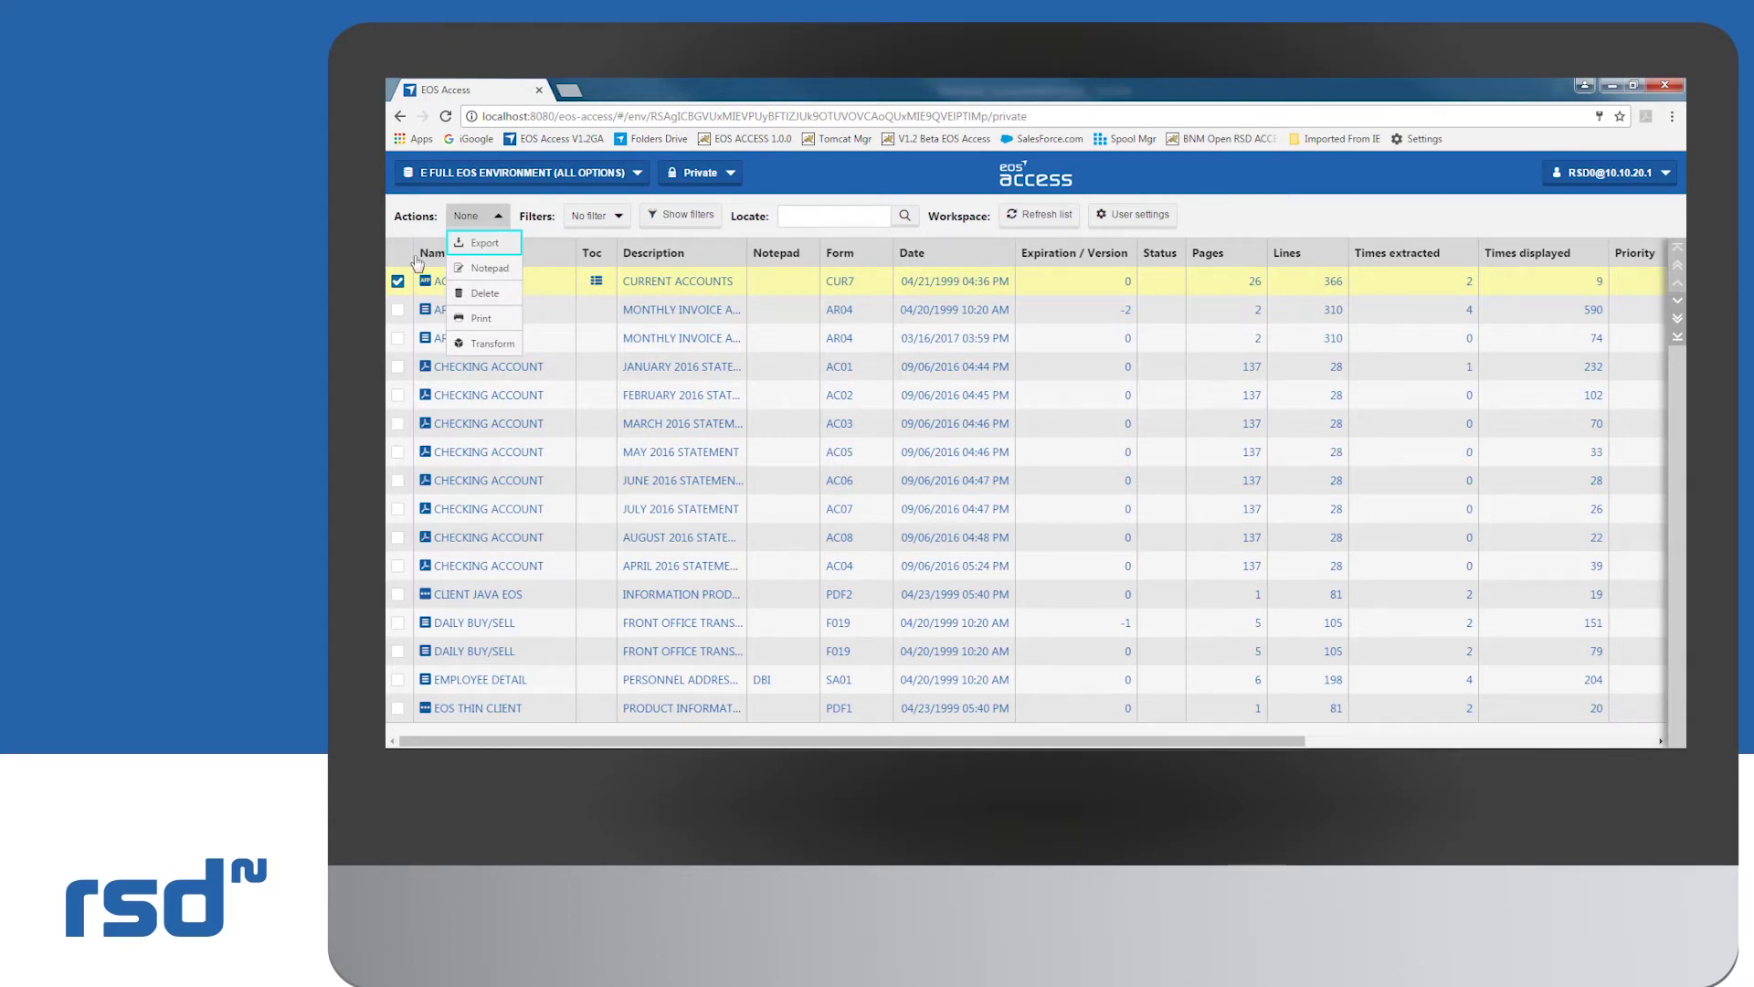
- Unmark ACCOUNTS and look through the saved filters without applying one
click(398, 282)
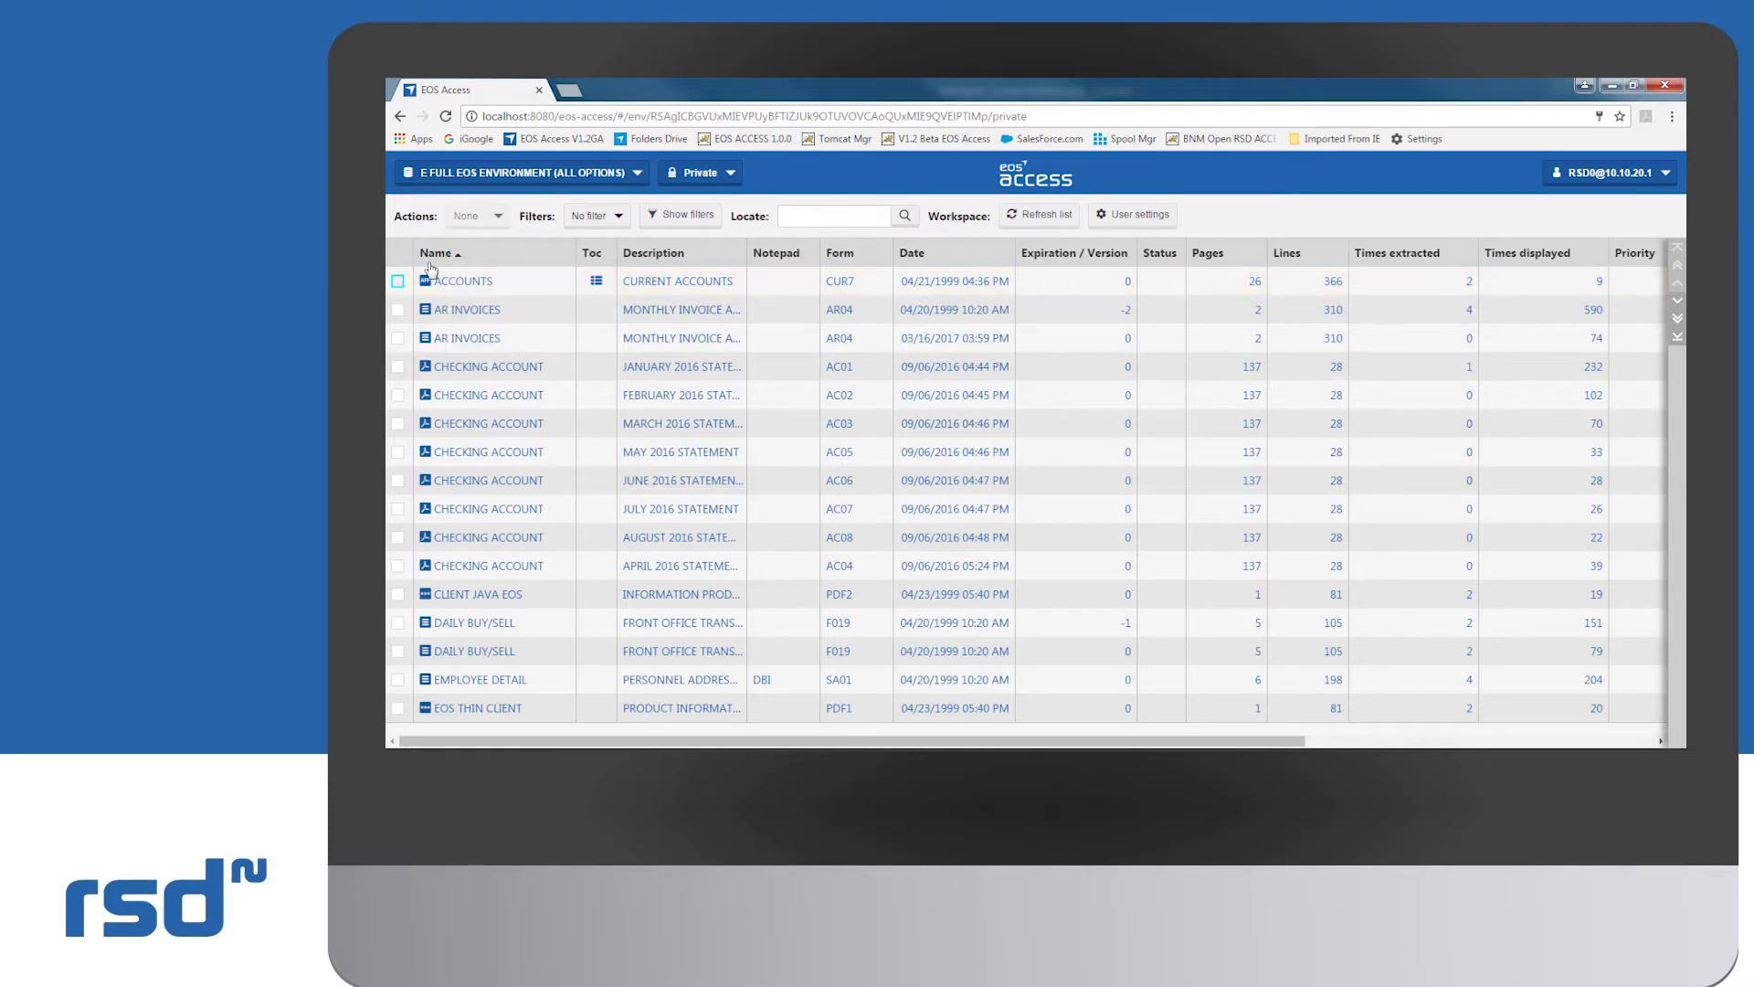
click(618, 219)
mouse_move(705, 267)
mouse_down()
mouse_move(697, 368)
mouse_move(702, 291)
mouse_up()
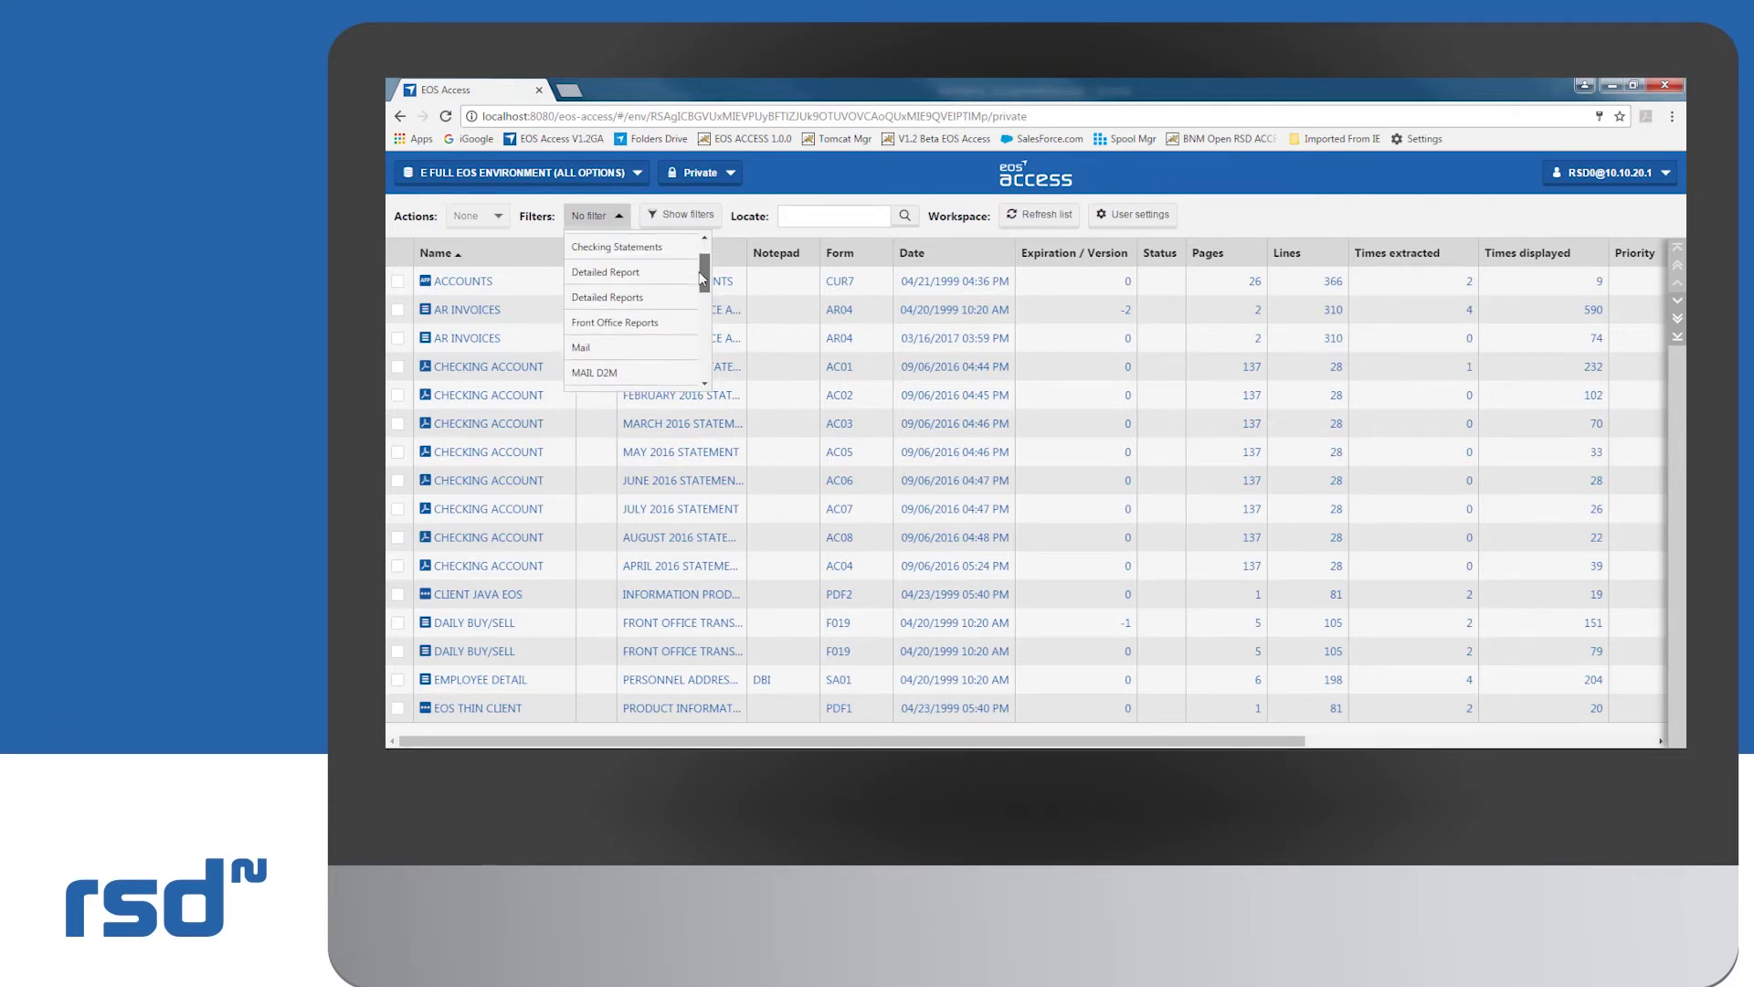
click(621, 219)
- Locate reports matching DA* to jump to DAILY BUY/SELL, then clear the Locate box
click(817, 215)
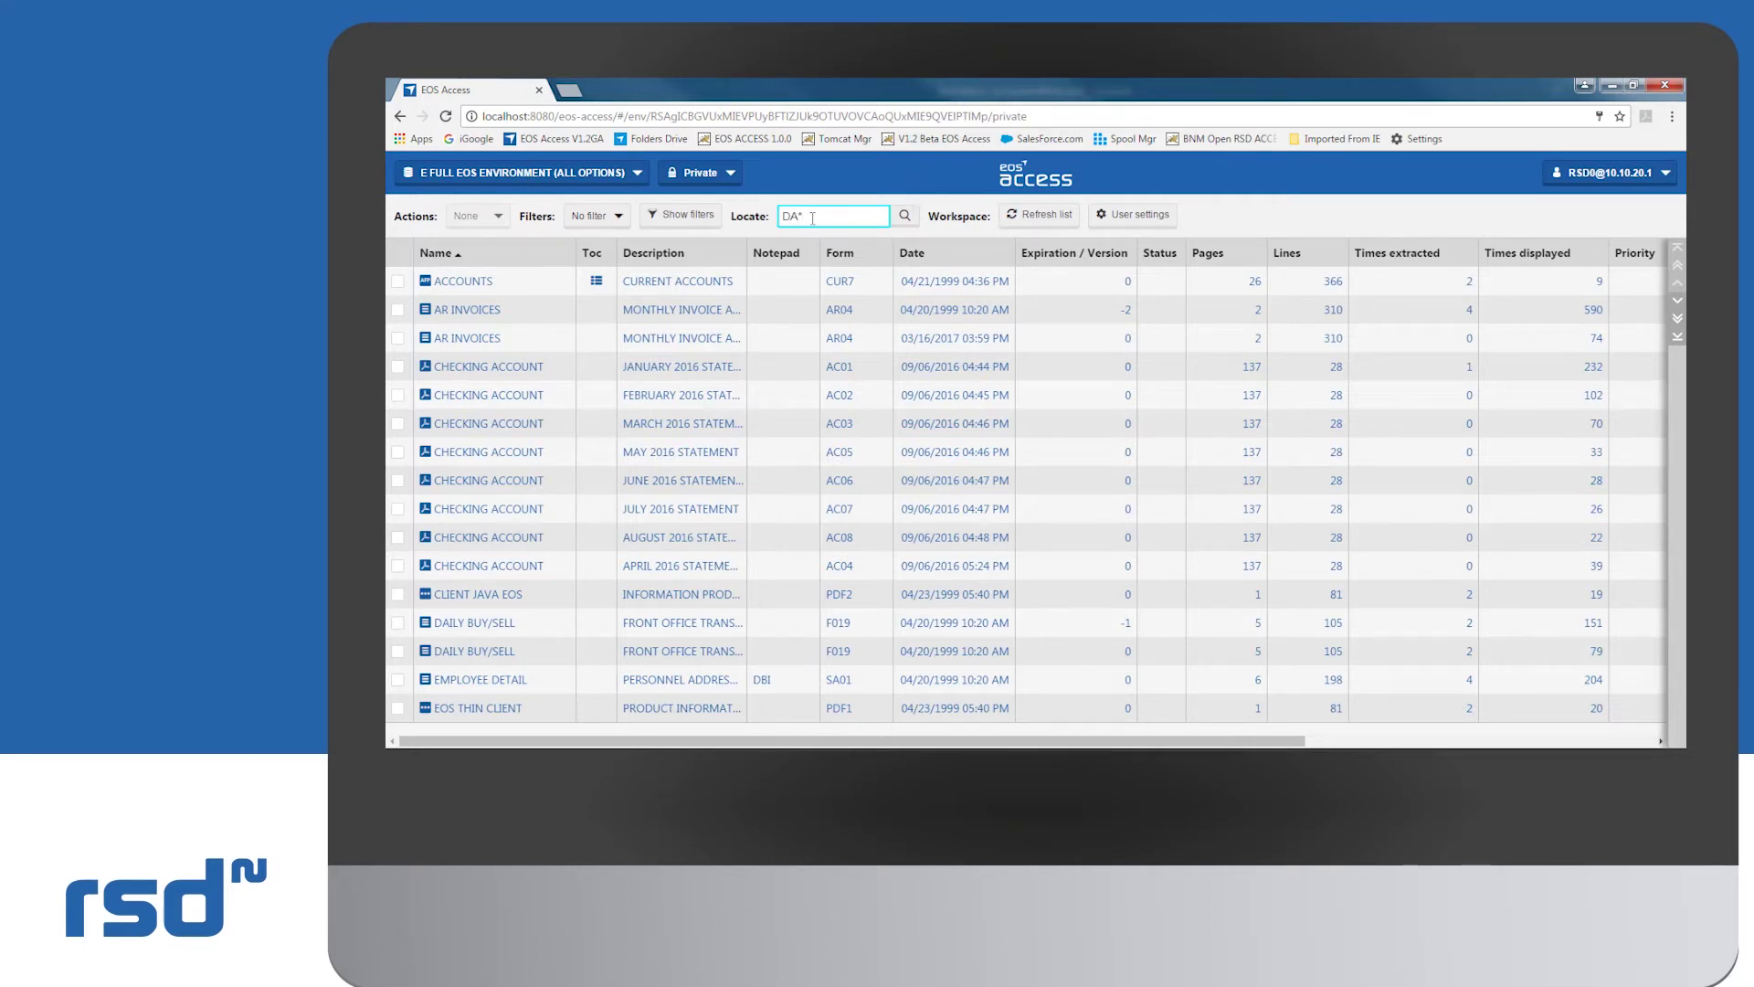
key(Return)
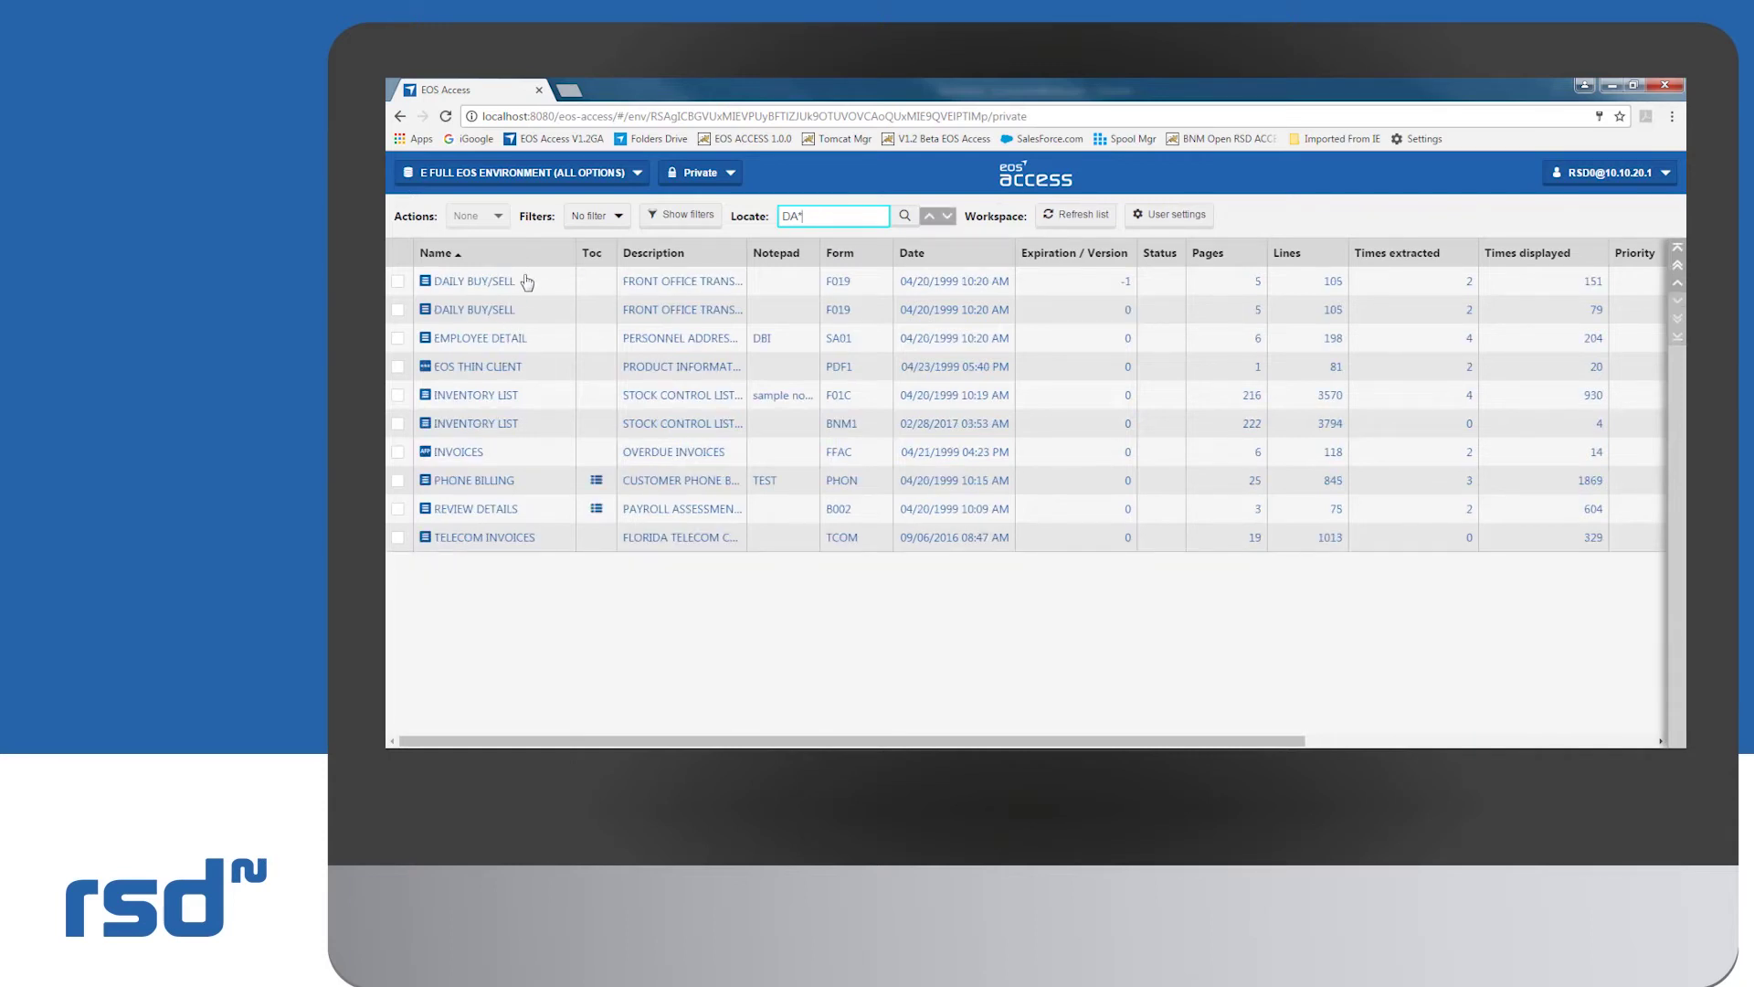
drag(838, 212, 766, 219)
key(BackSpace)
click(1179, 219)
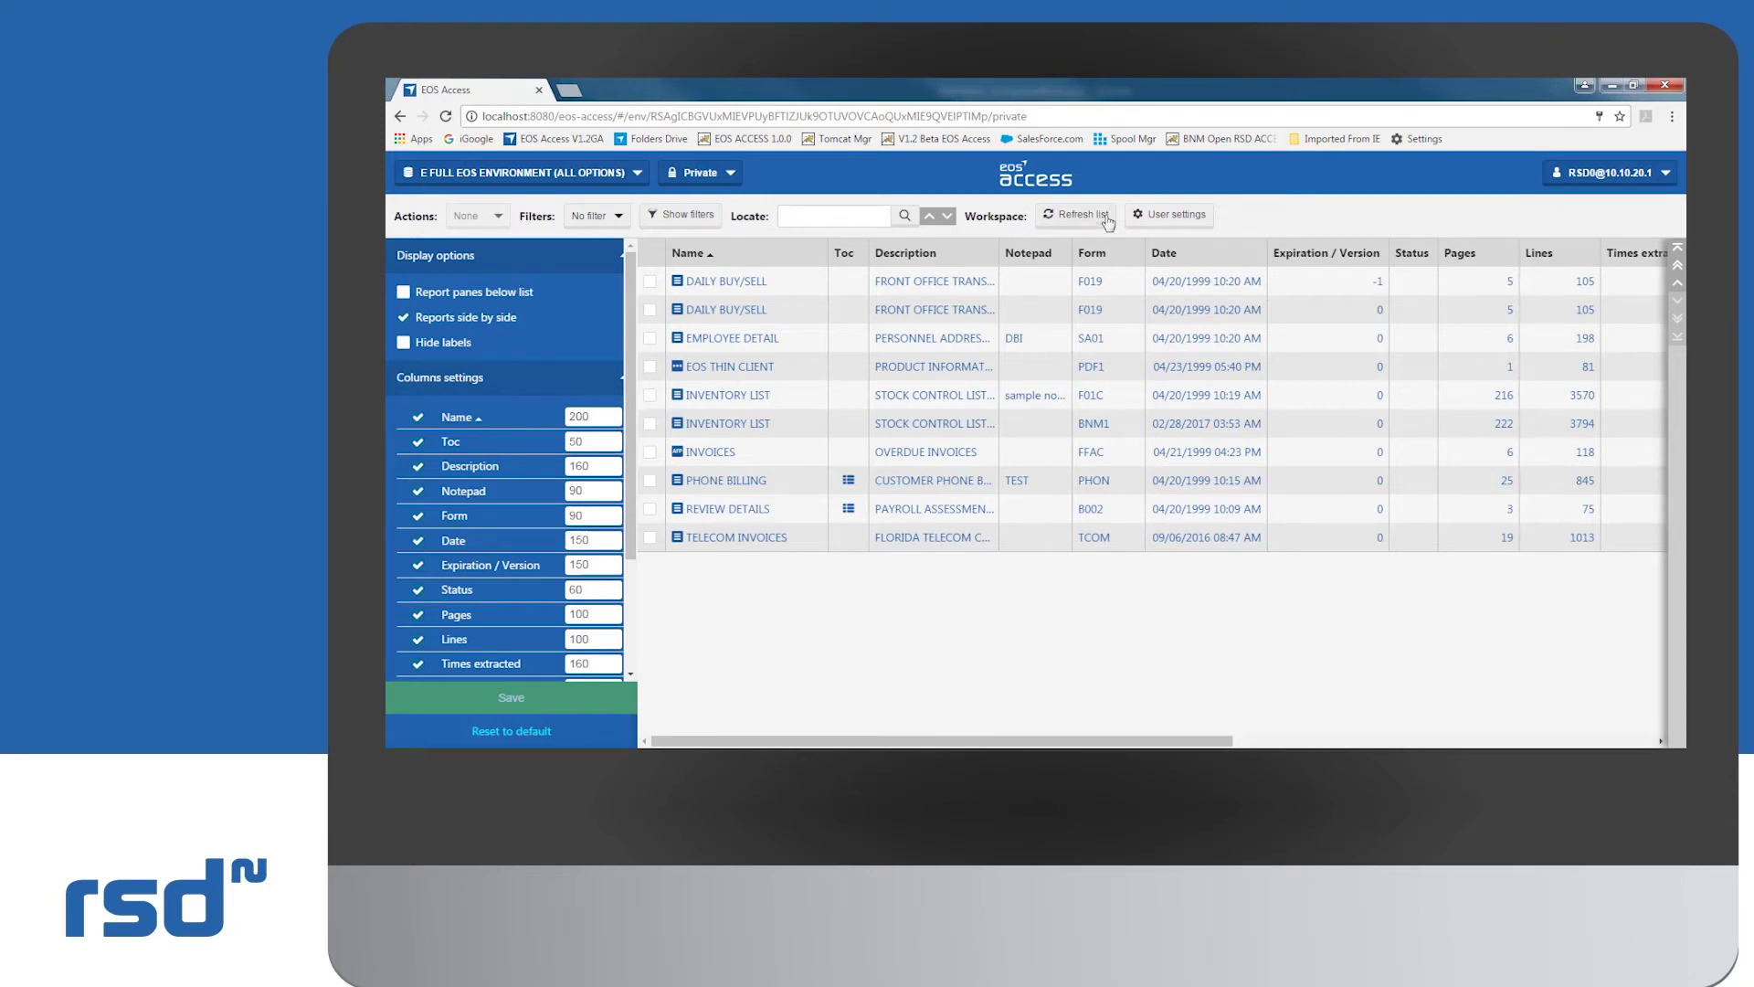
click(1149, 217)
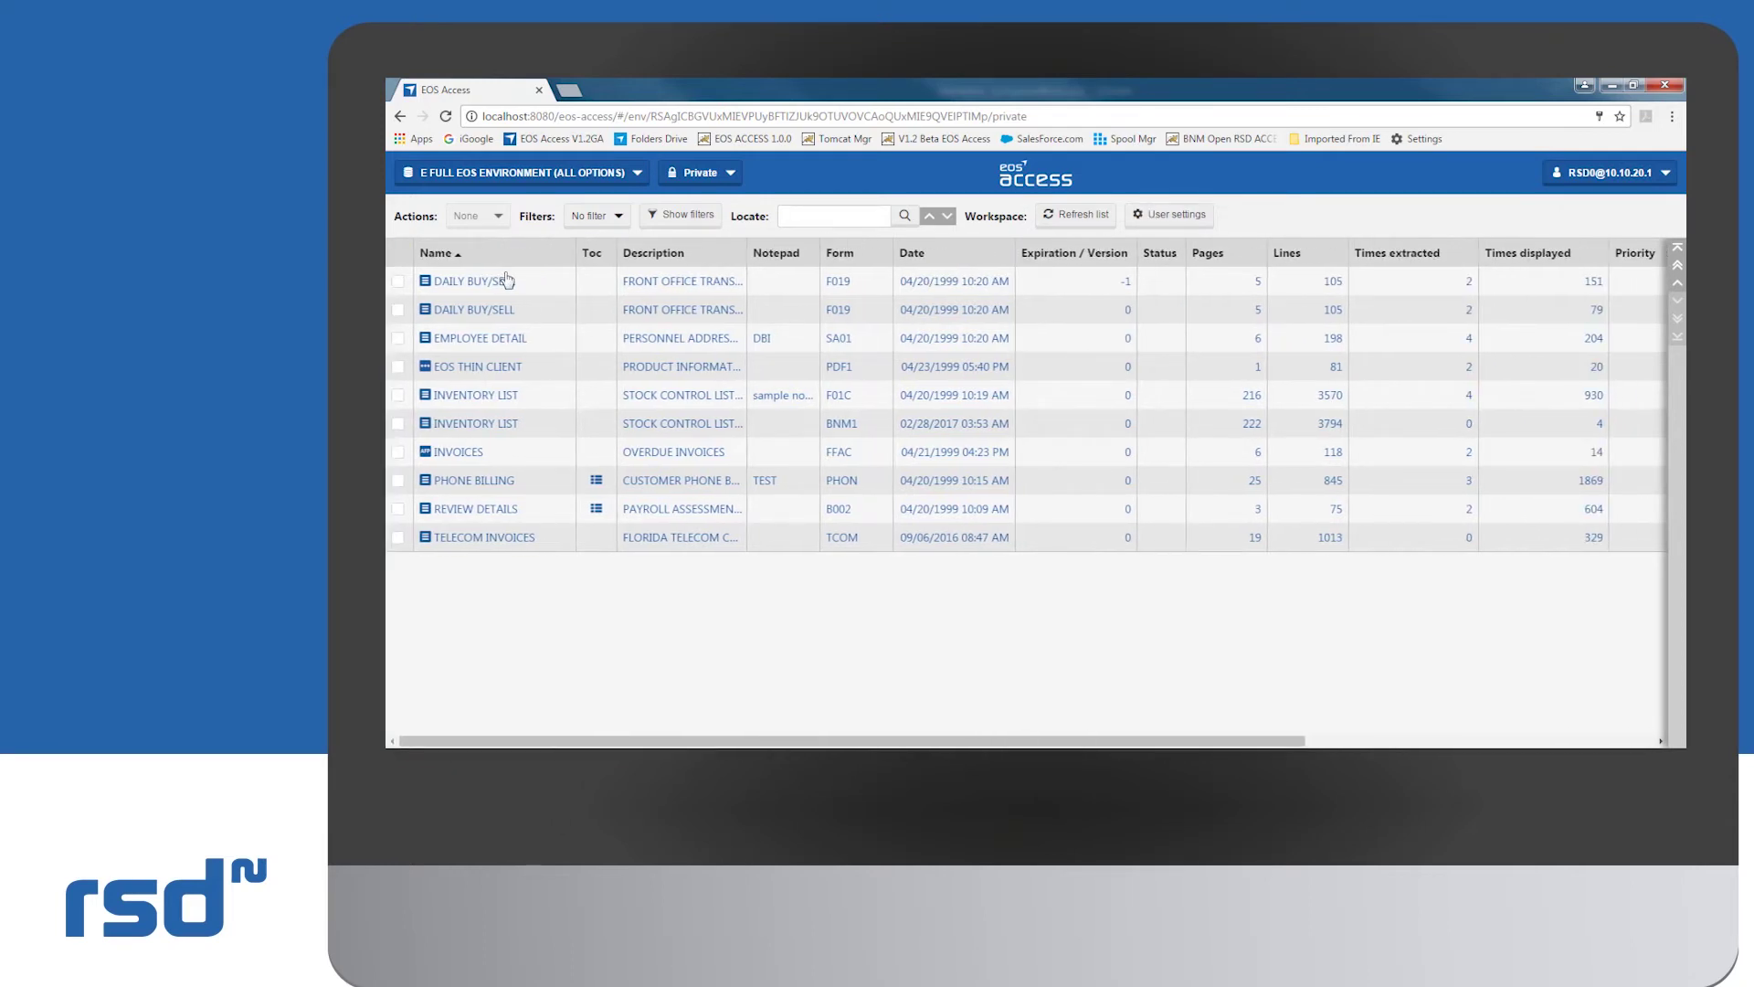
click(459, 256)
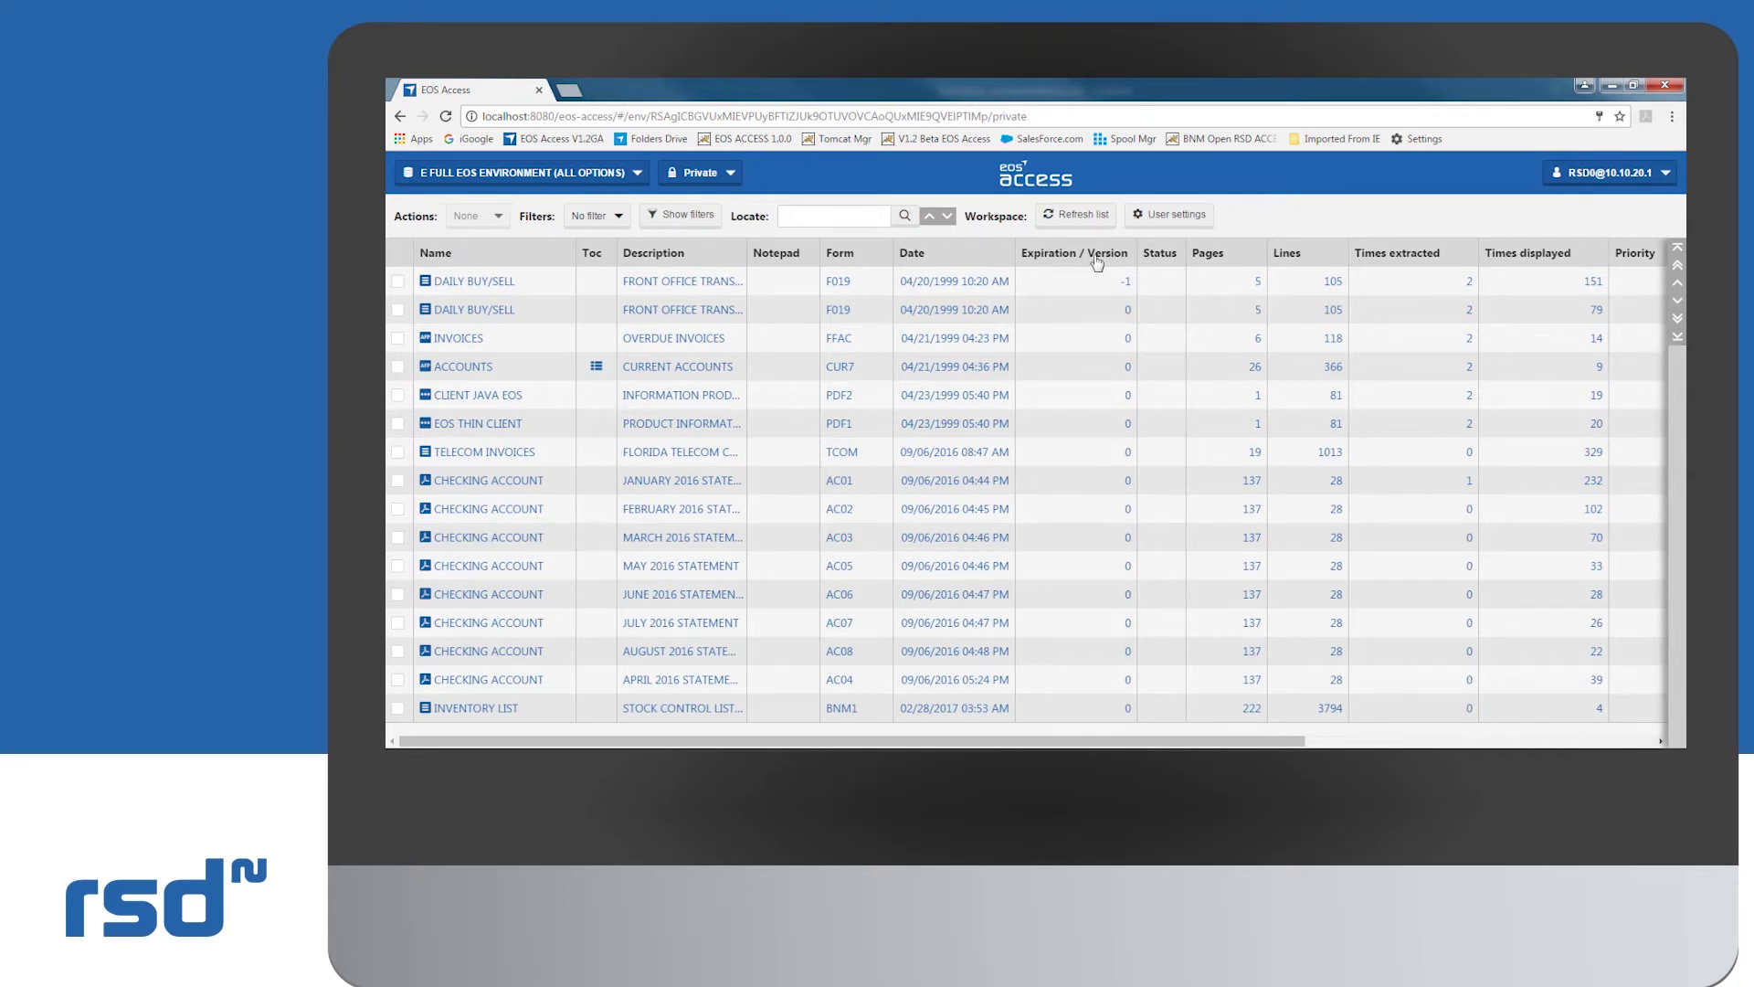
- Apply the Annual Reports 2016 filter to list the CHECKING ACCOUNT statements, then remove it
click(619, 219)
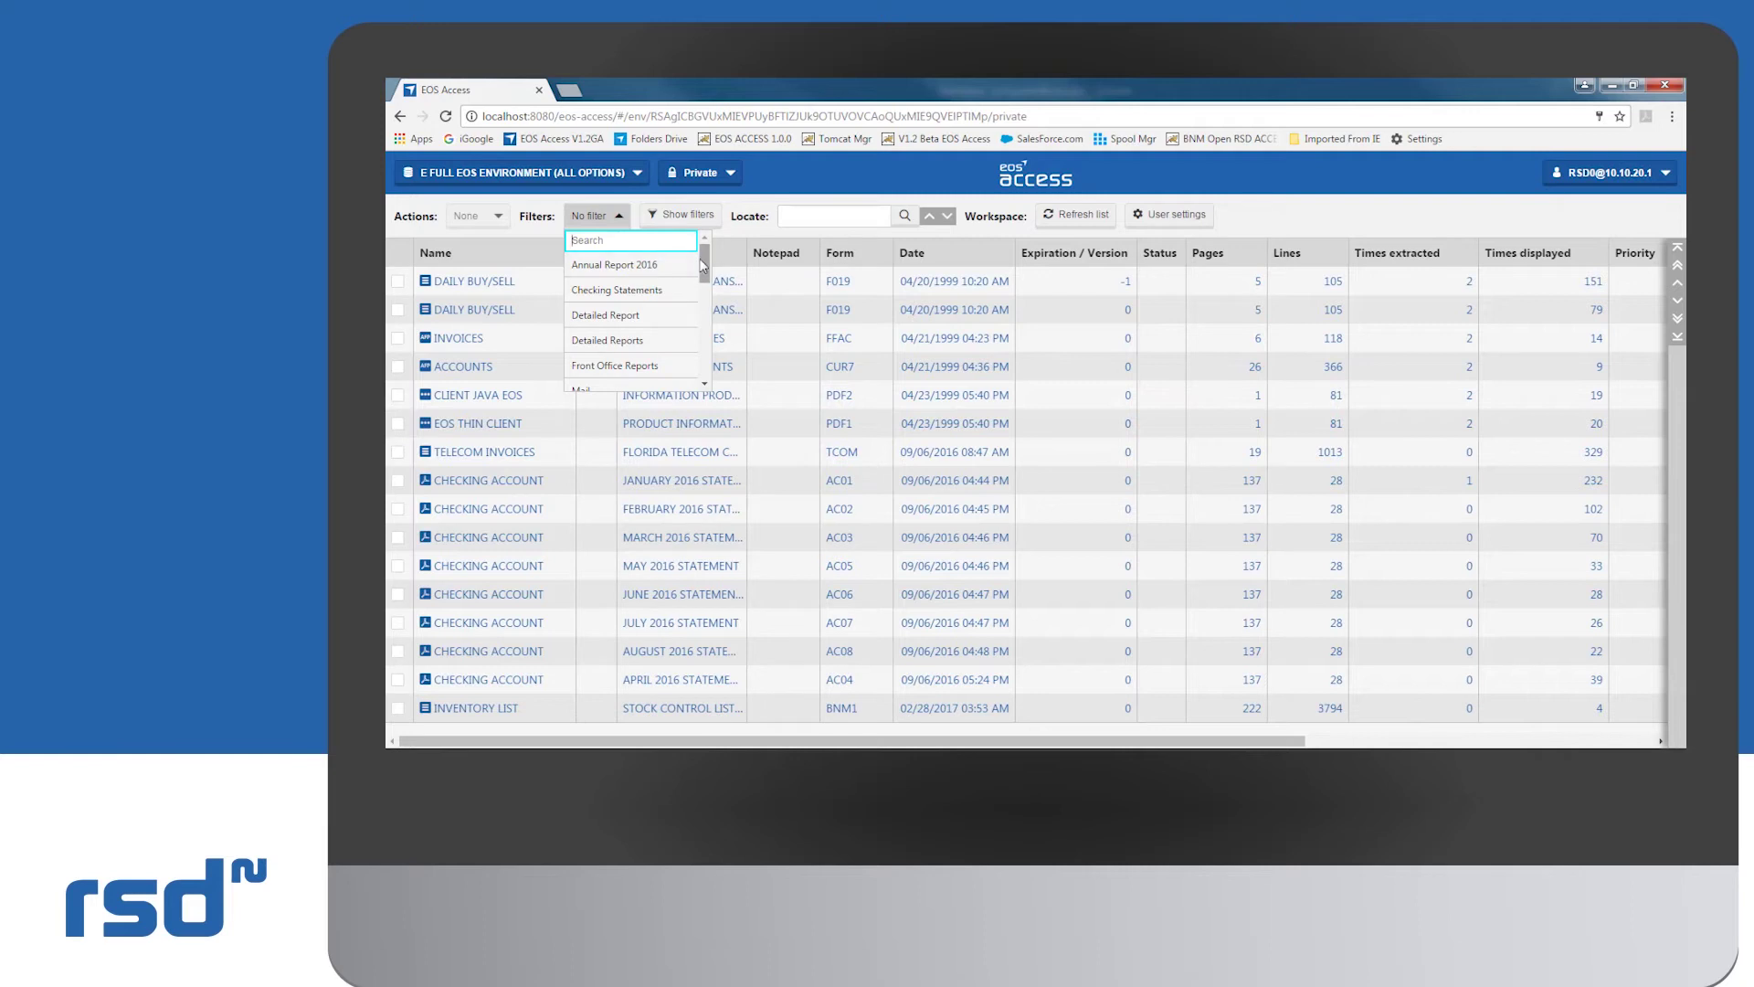
drag(705, 265, 692, 353)
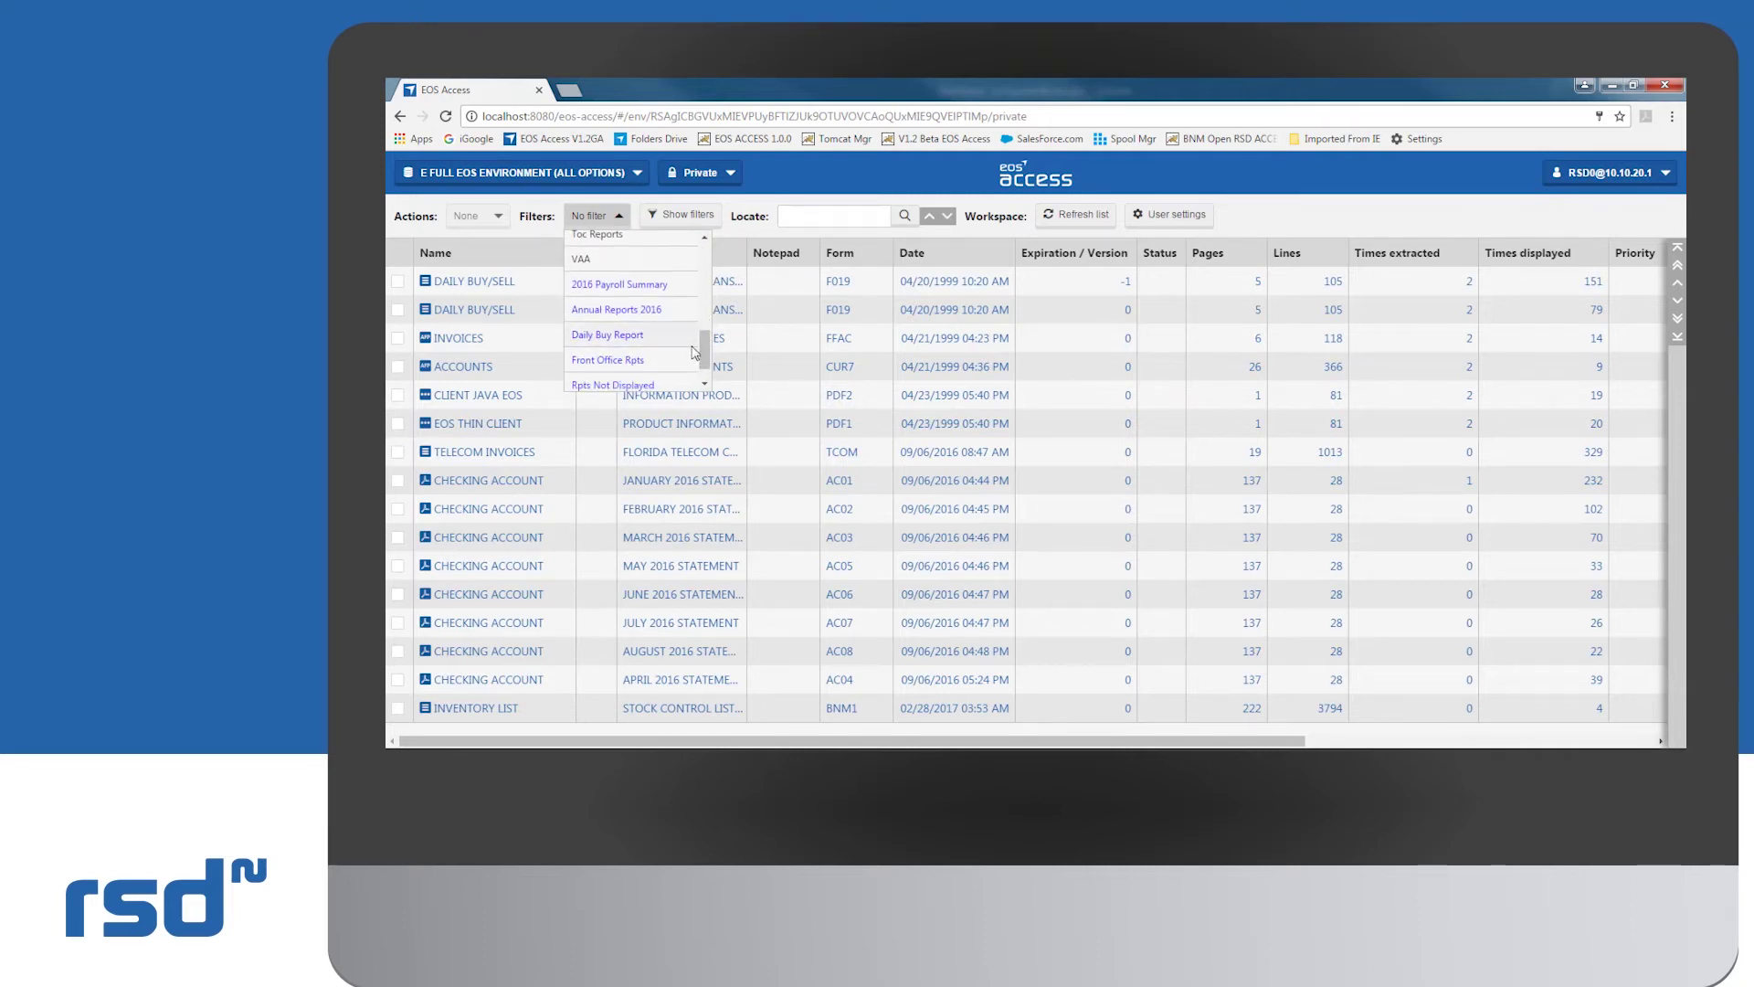
click(637, 310)
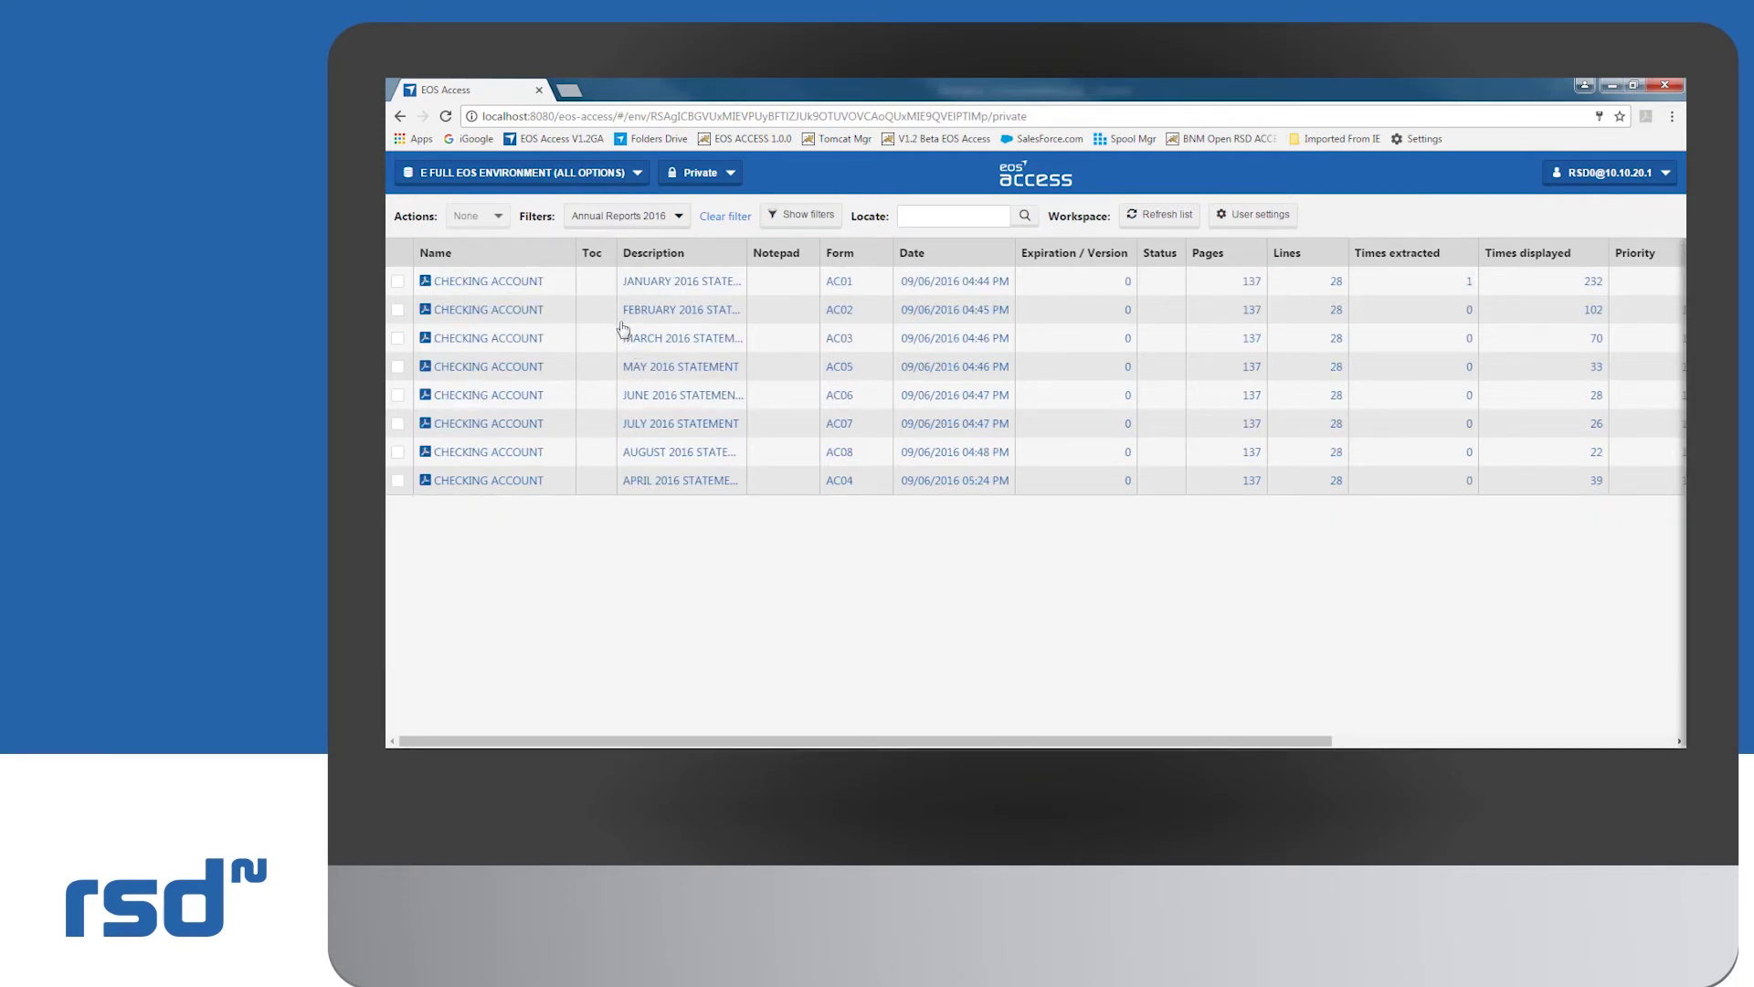
click(727, 216)
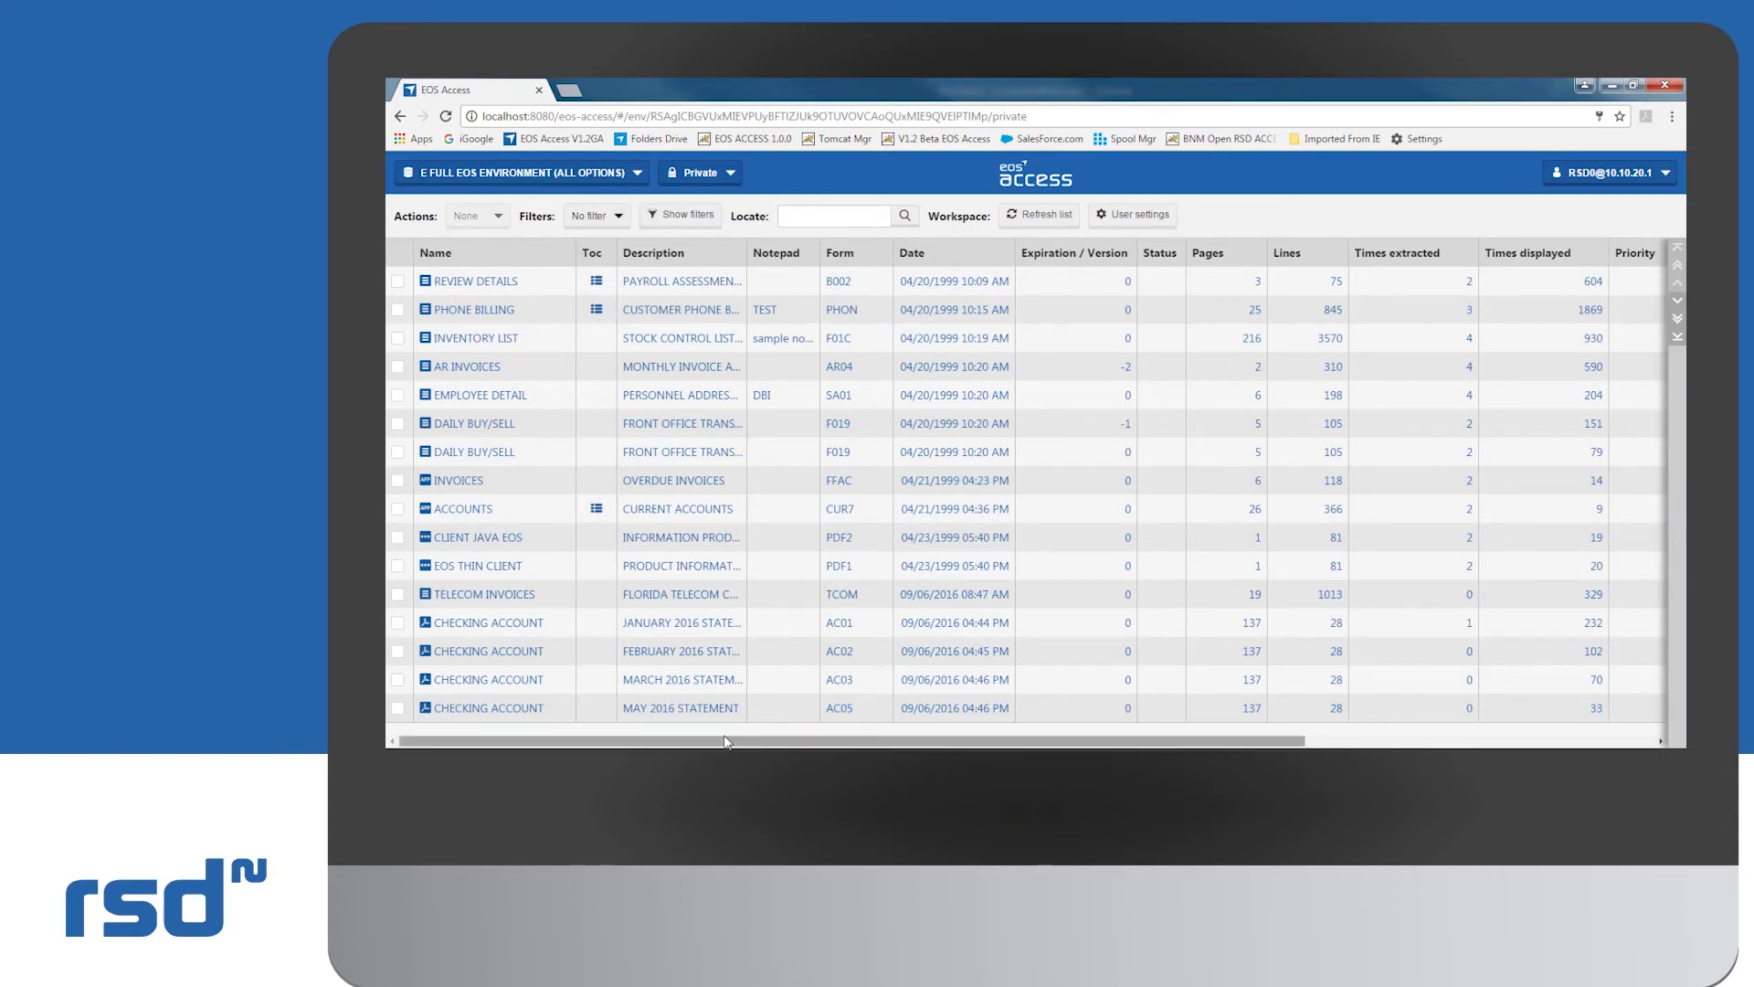
- Open PHONE BILLING beside the list and jump by customer name to the bill on page 6
click(478, 313)
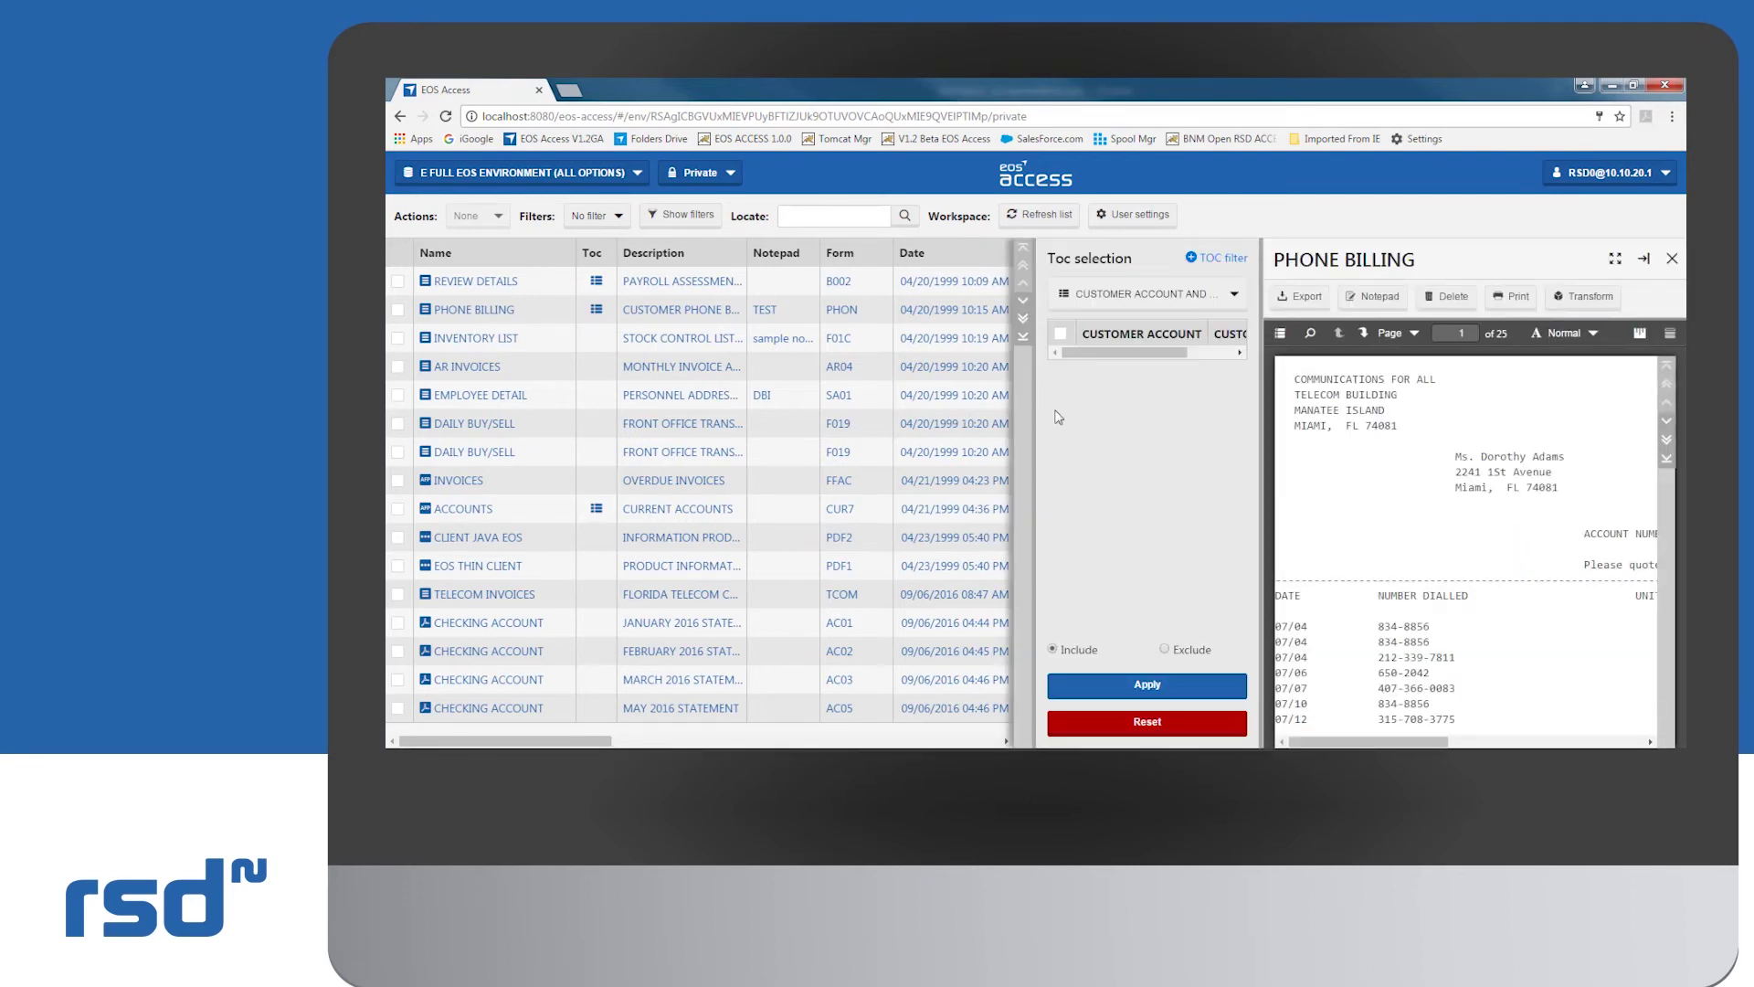
drag(1035, 415, 788, 429)
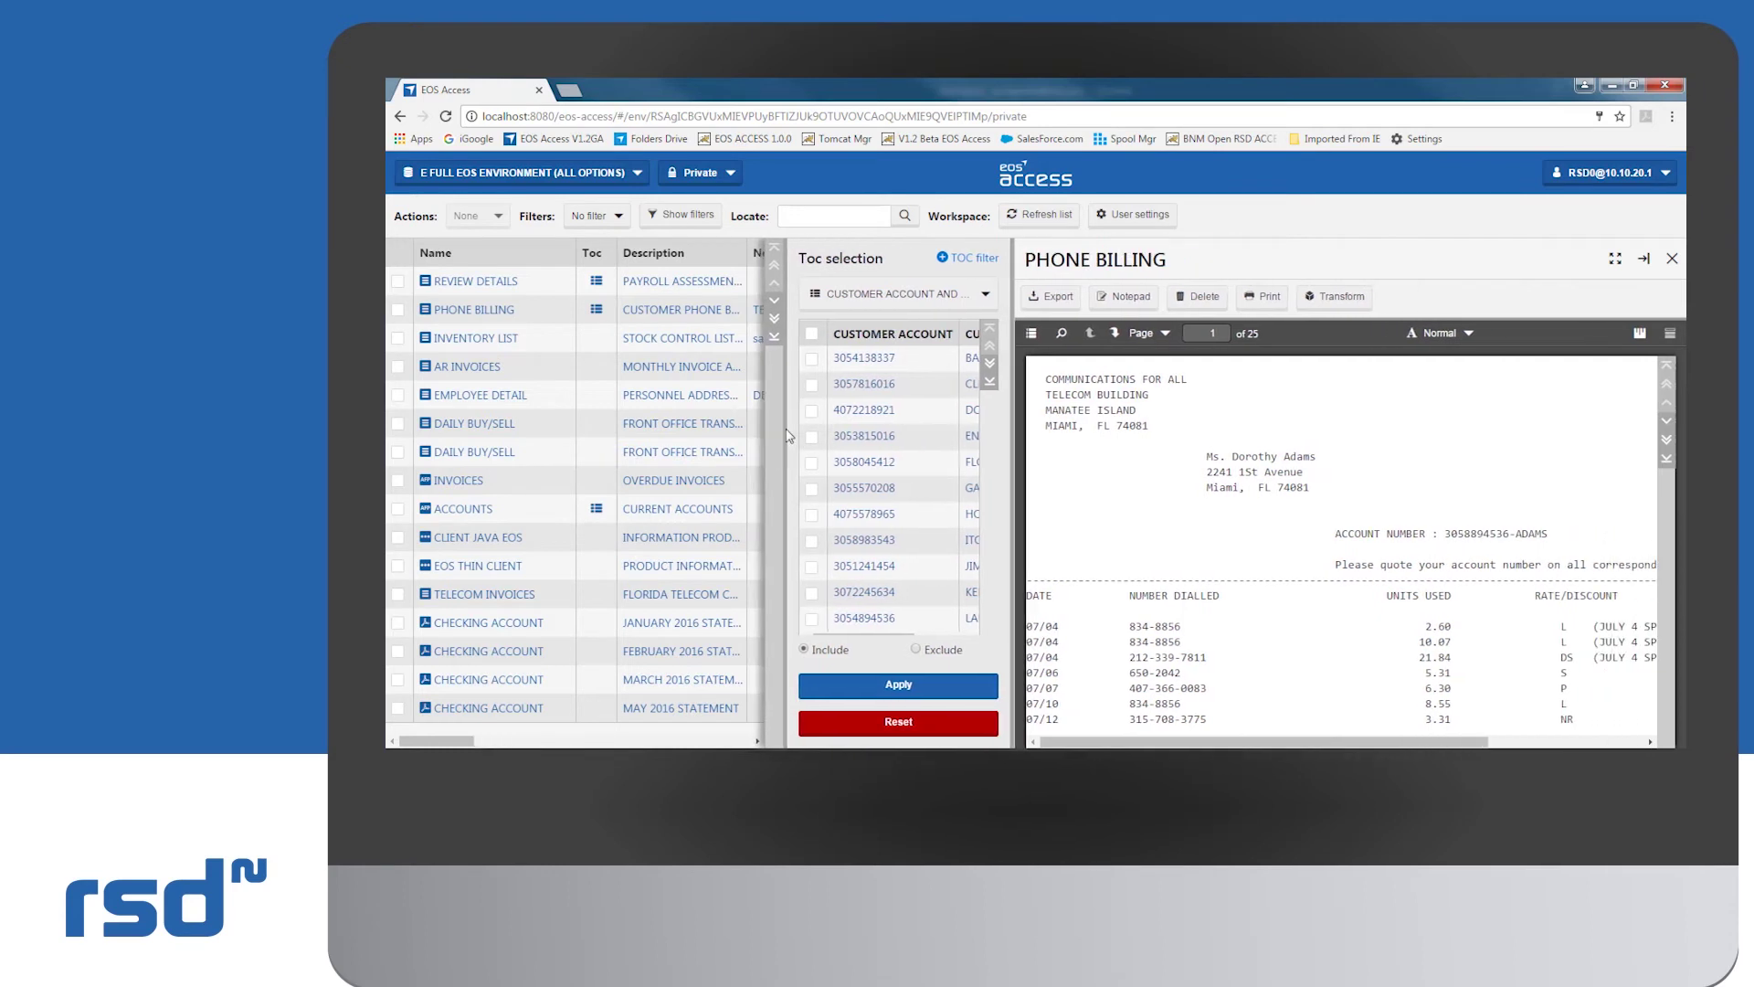
click(986, 295)
click(875, 384)
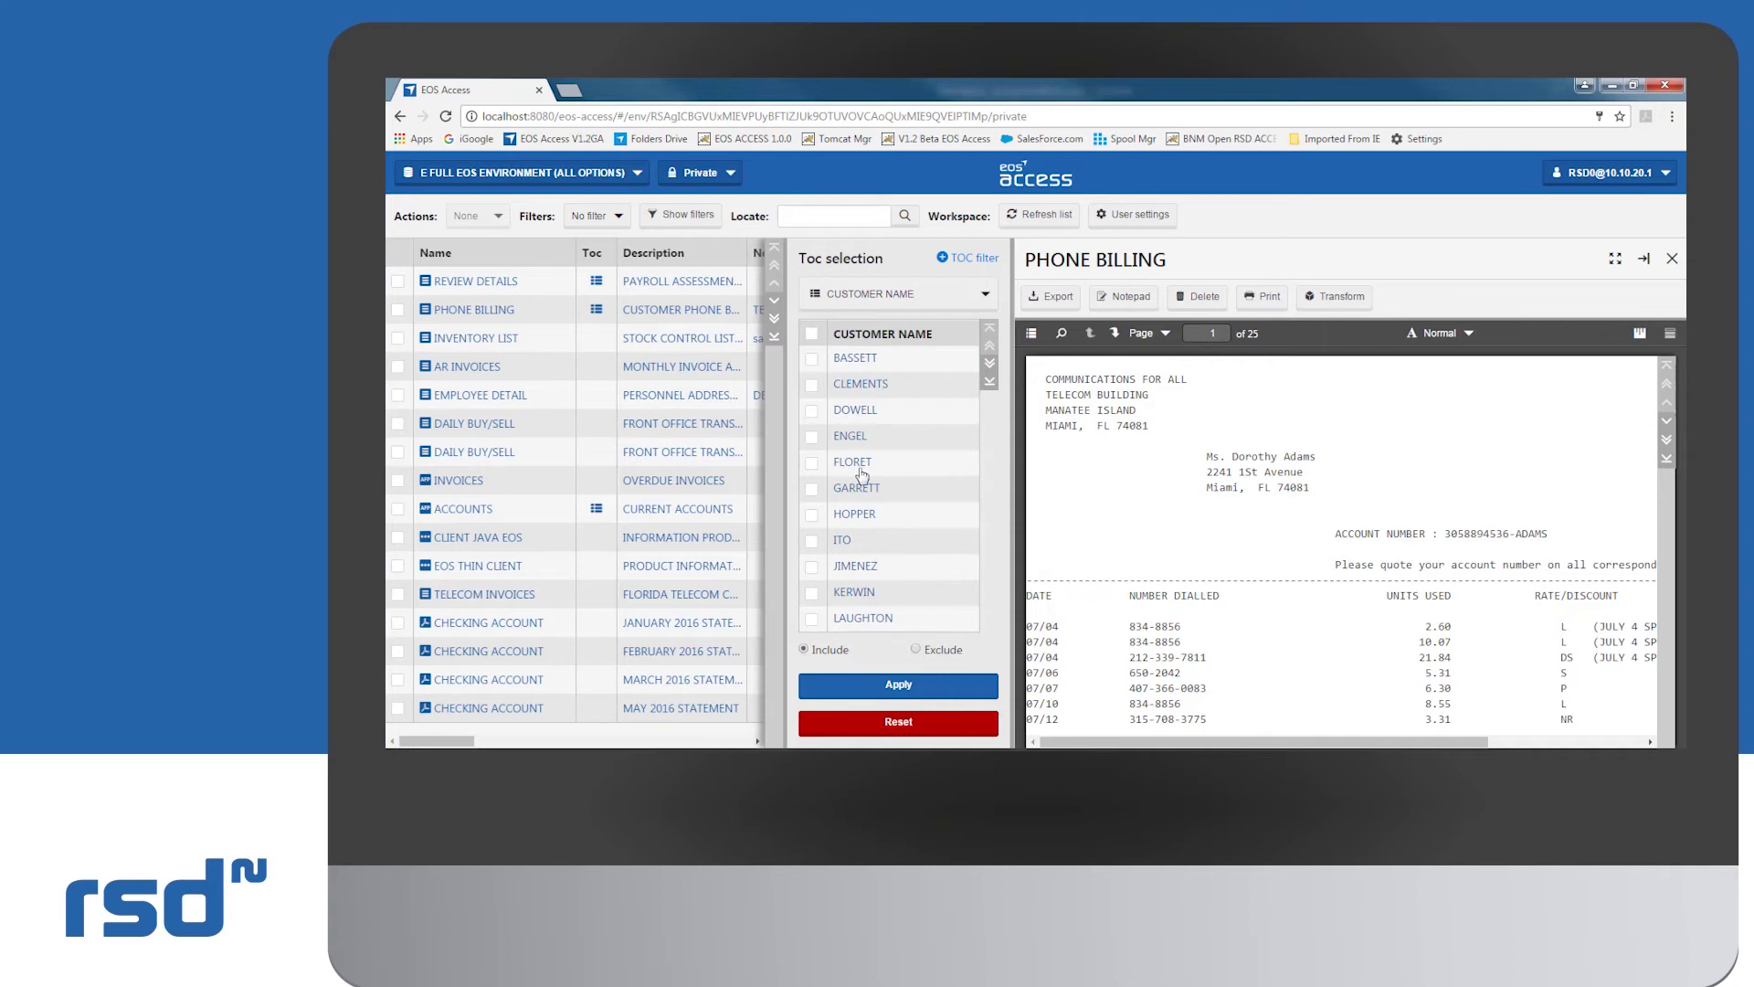
click(859, 468)
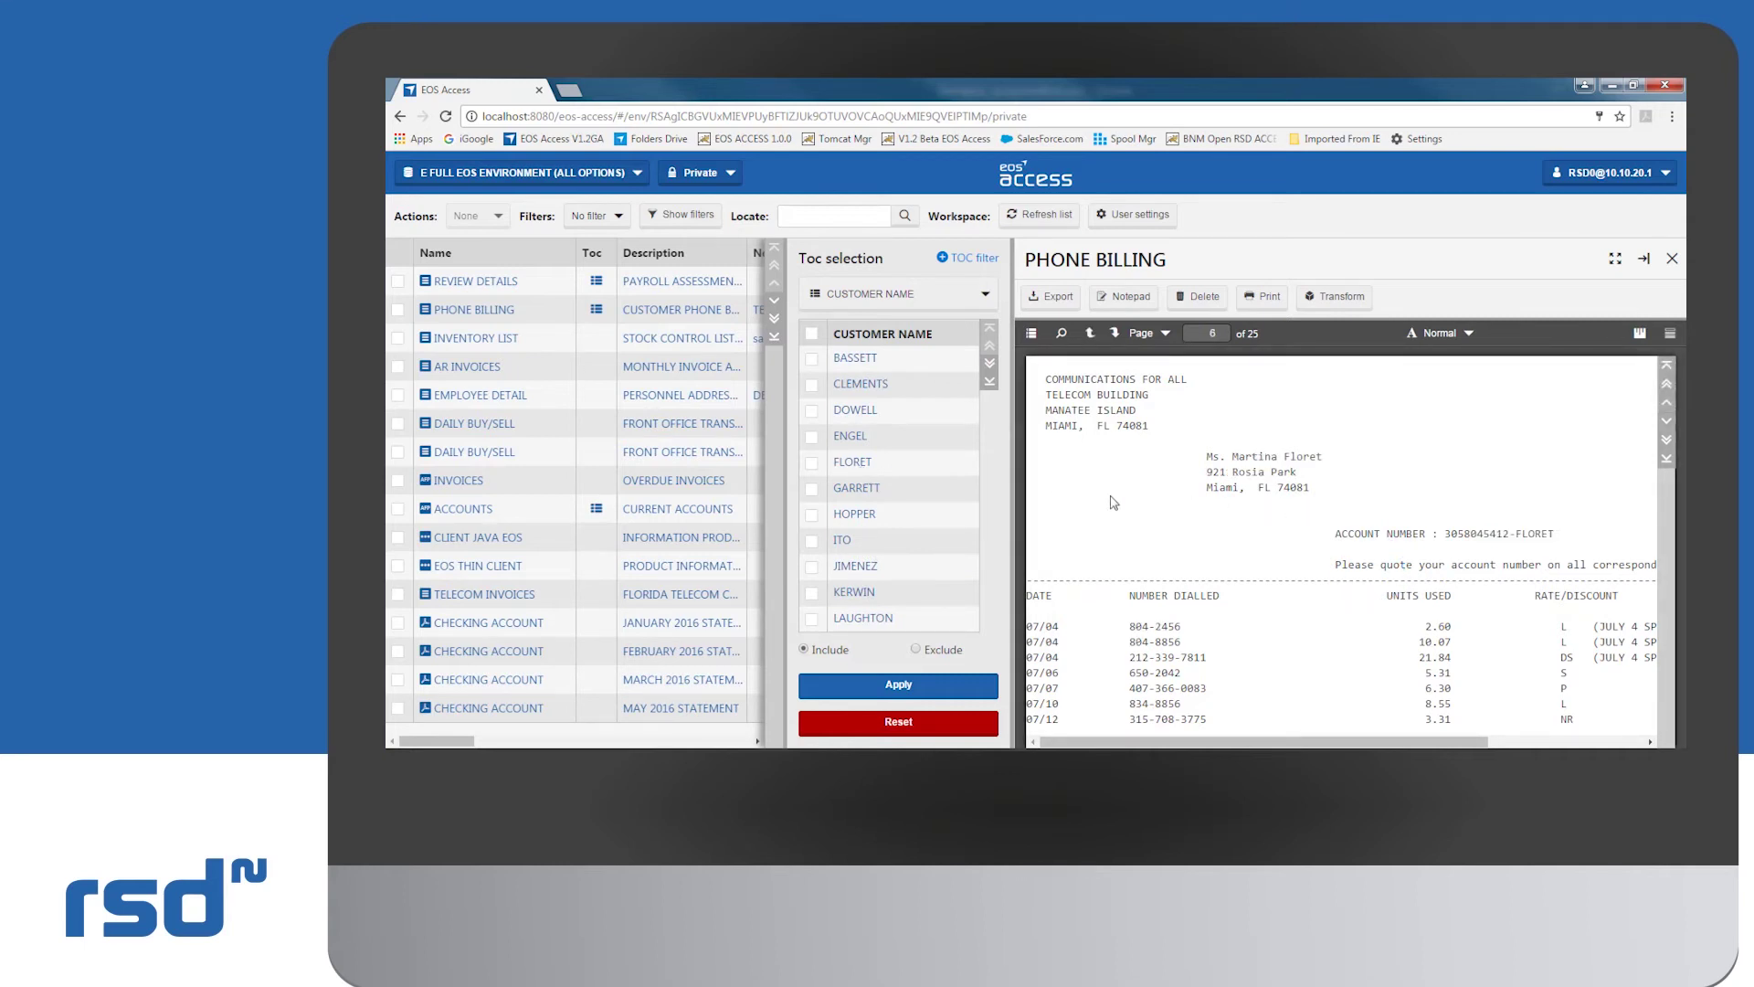
- Resize the panels and open the January 2016 CHECKING ACCOUNT statement in another viewer
drag(1012, 490, 1125, 496)
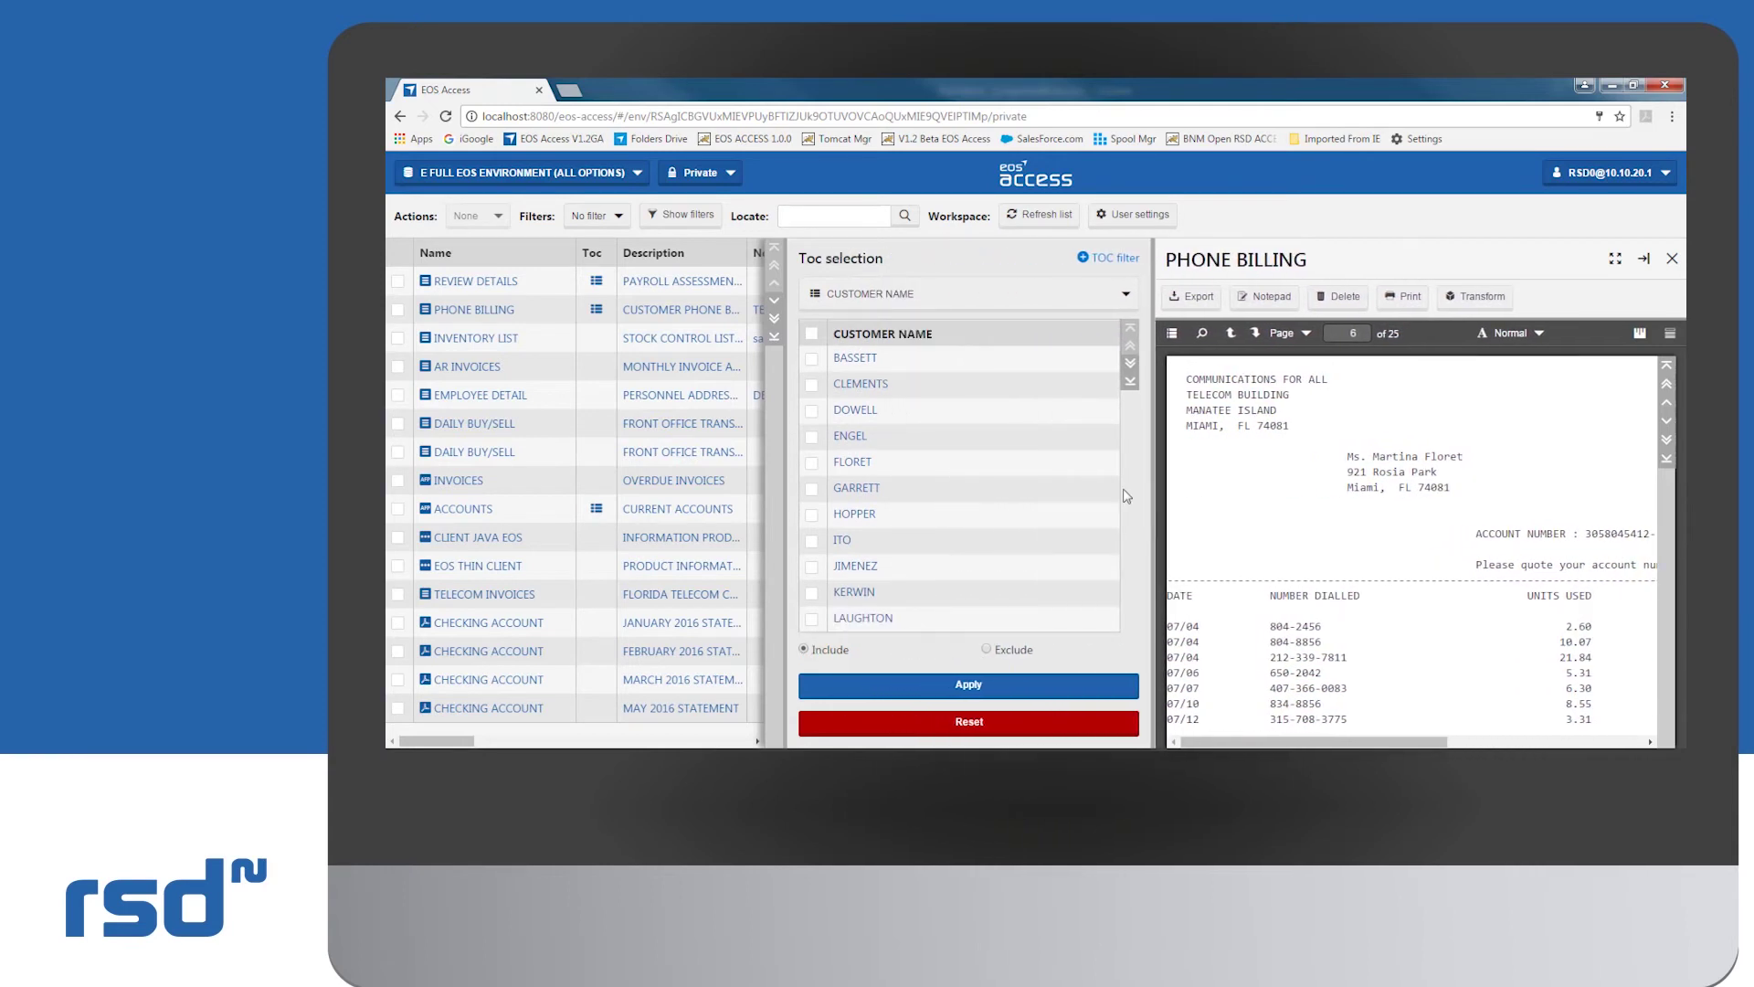
mouse_move(784, 402)
mouse_down()
mouse_move(674, 408)
mouse_move(785, 412)
mouse_up()
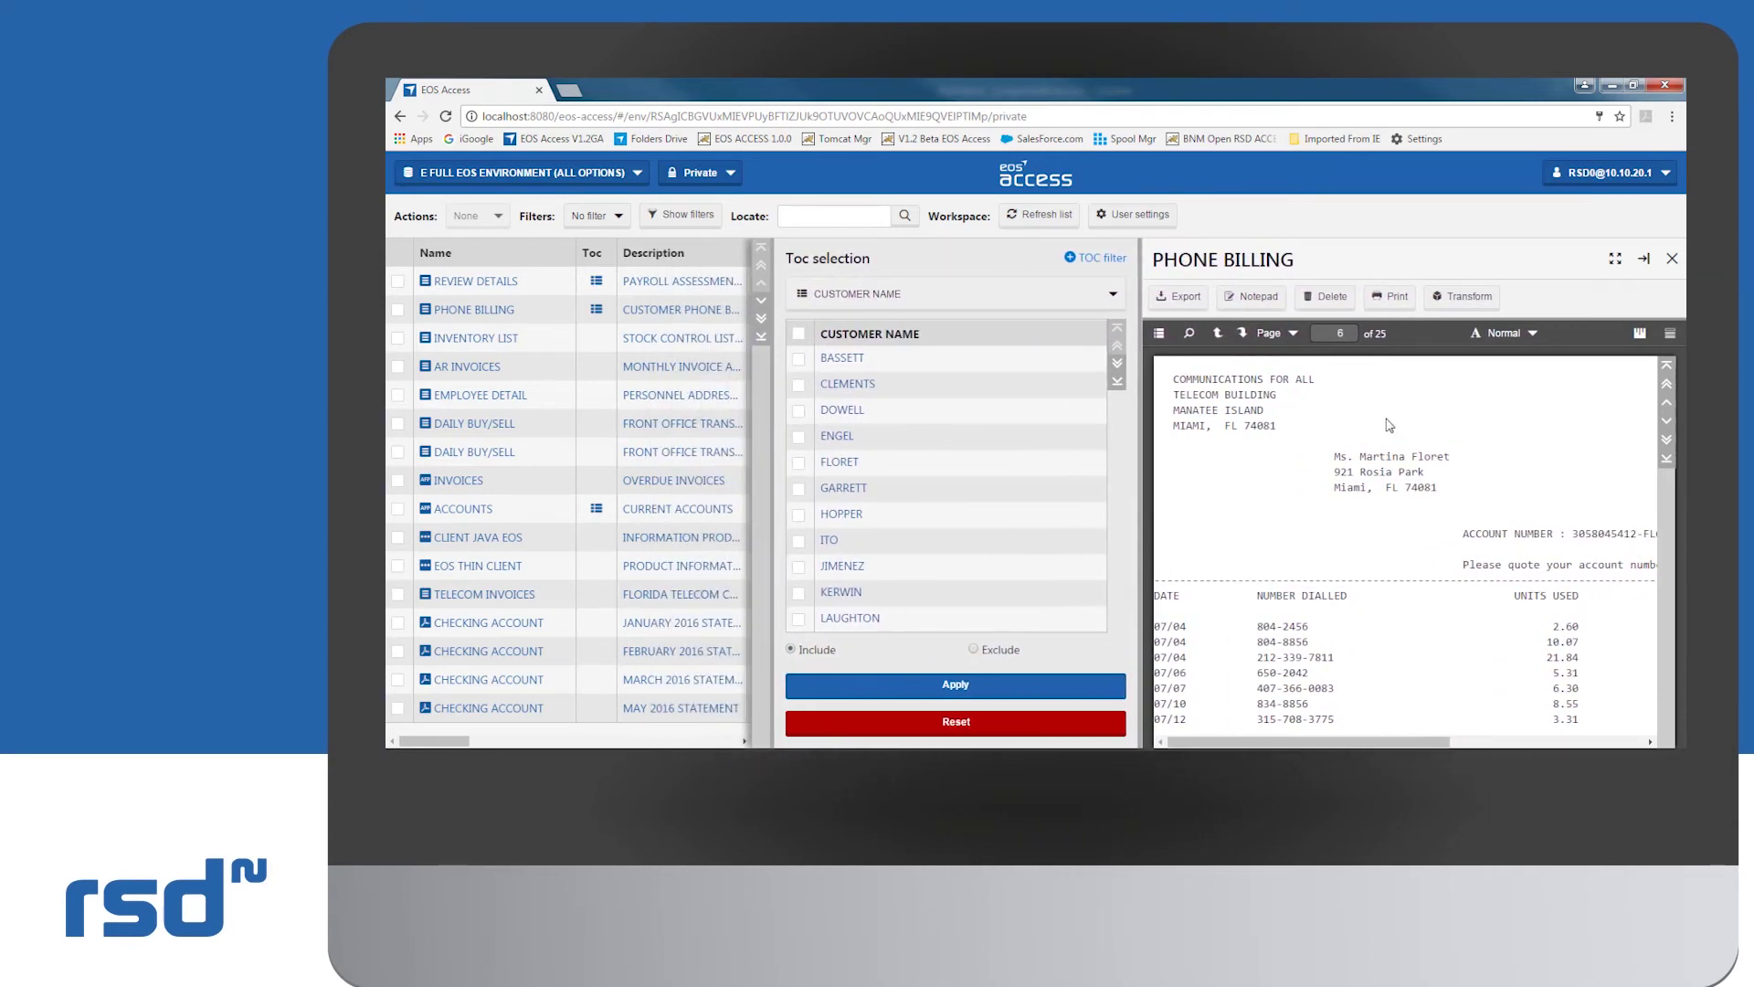
click(516, 624)
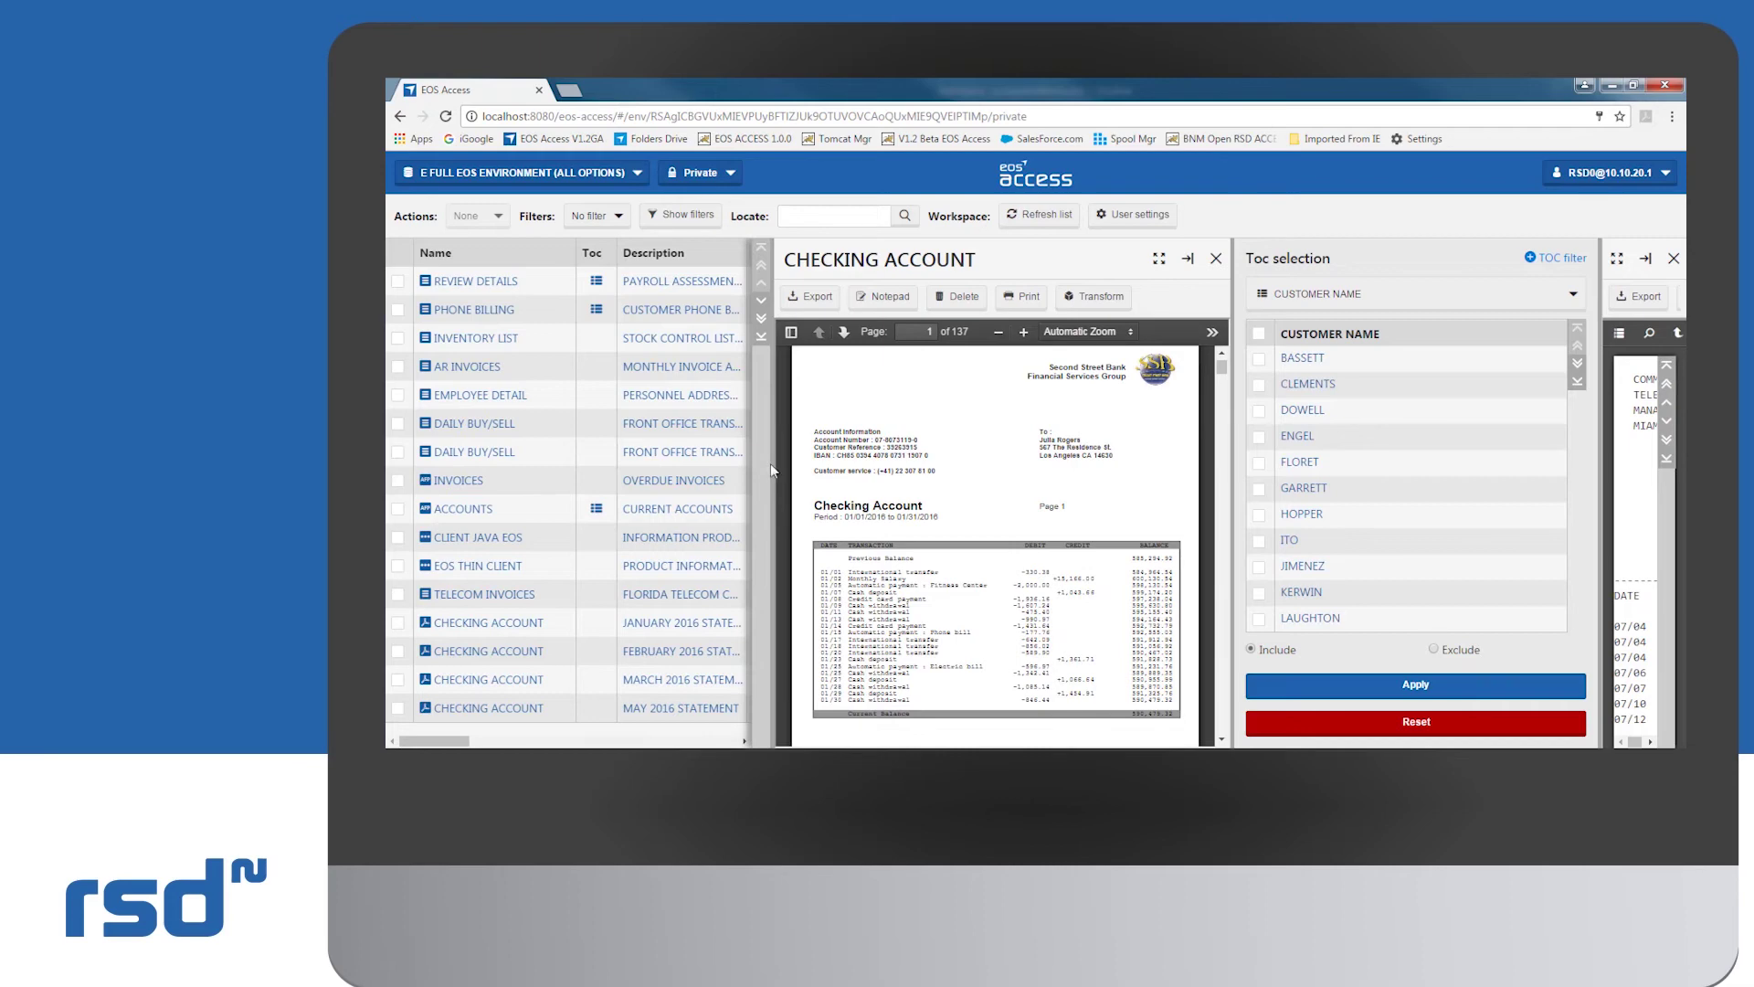
- Narrow the report list, then maximize and collapse the CHECKING ACCOUNT statement to a side tab
drag(770, 463, 627, 473)
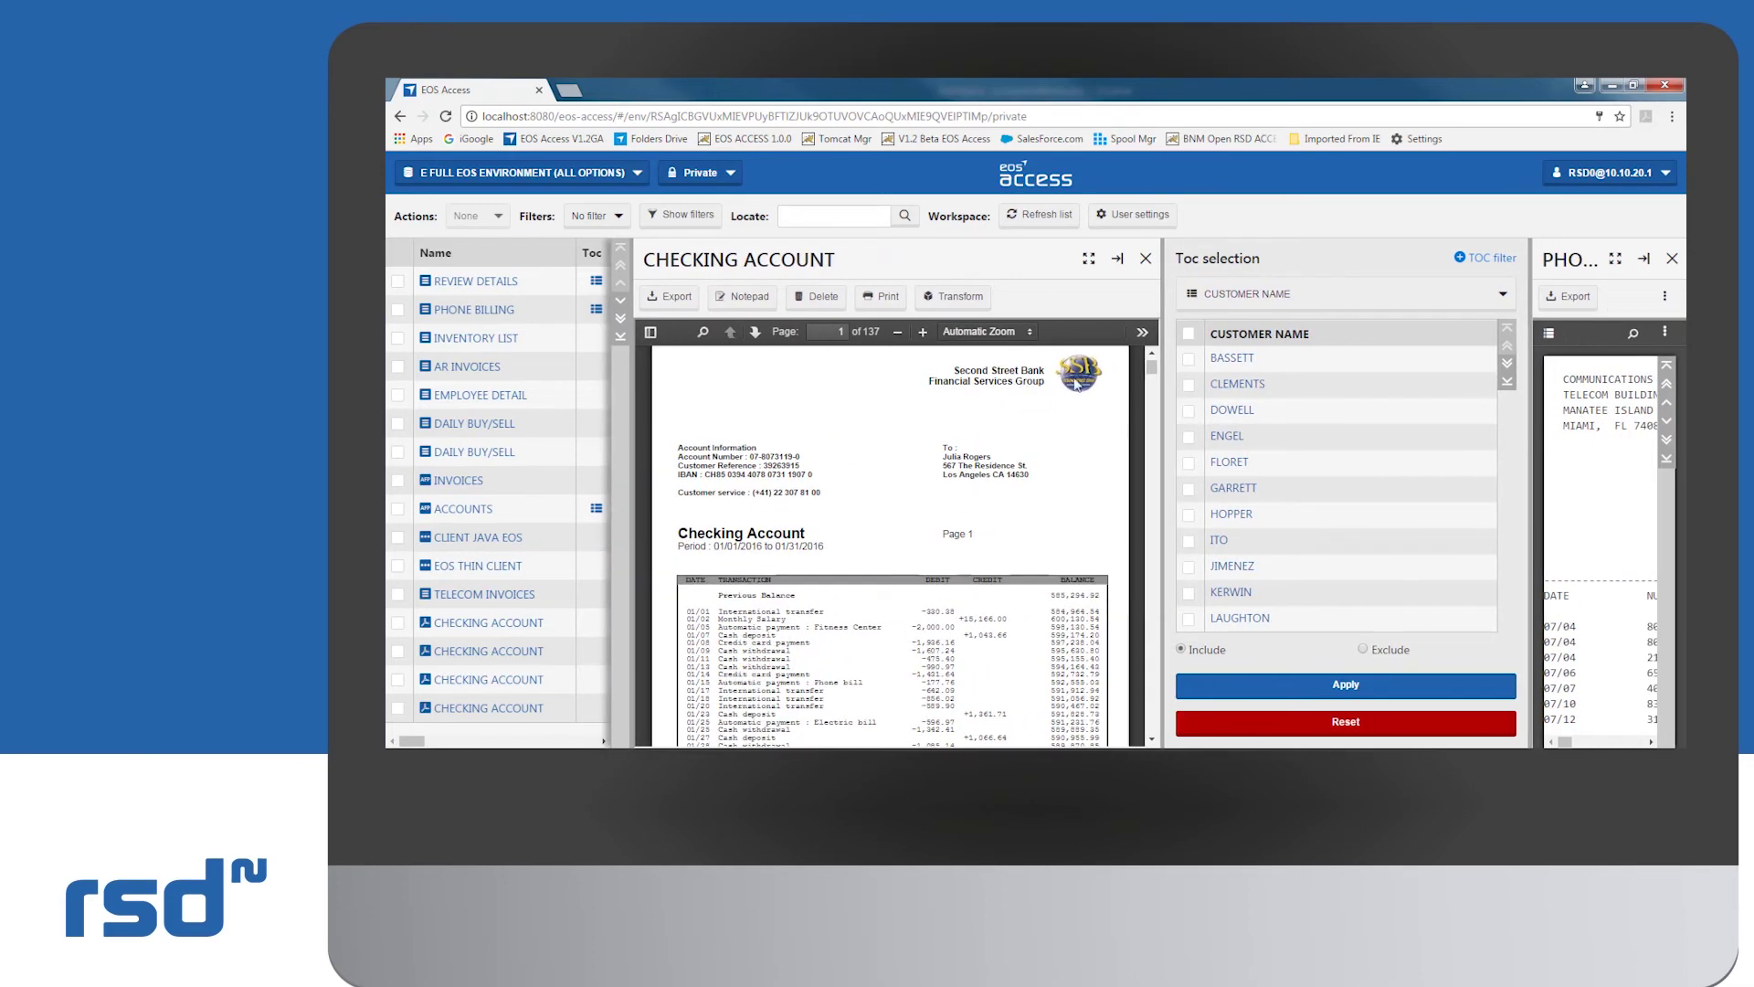
click(1089, 260)
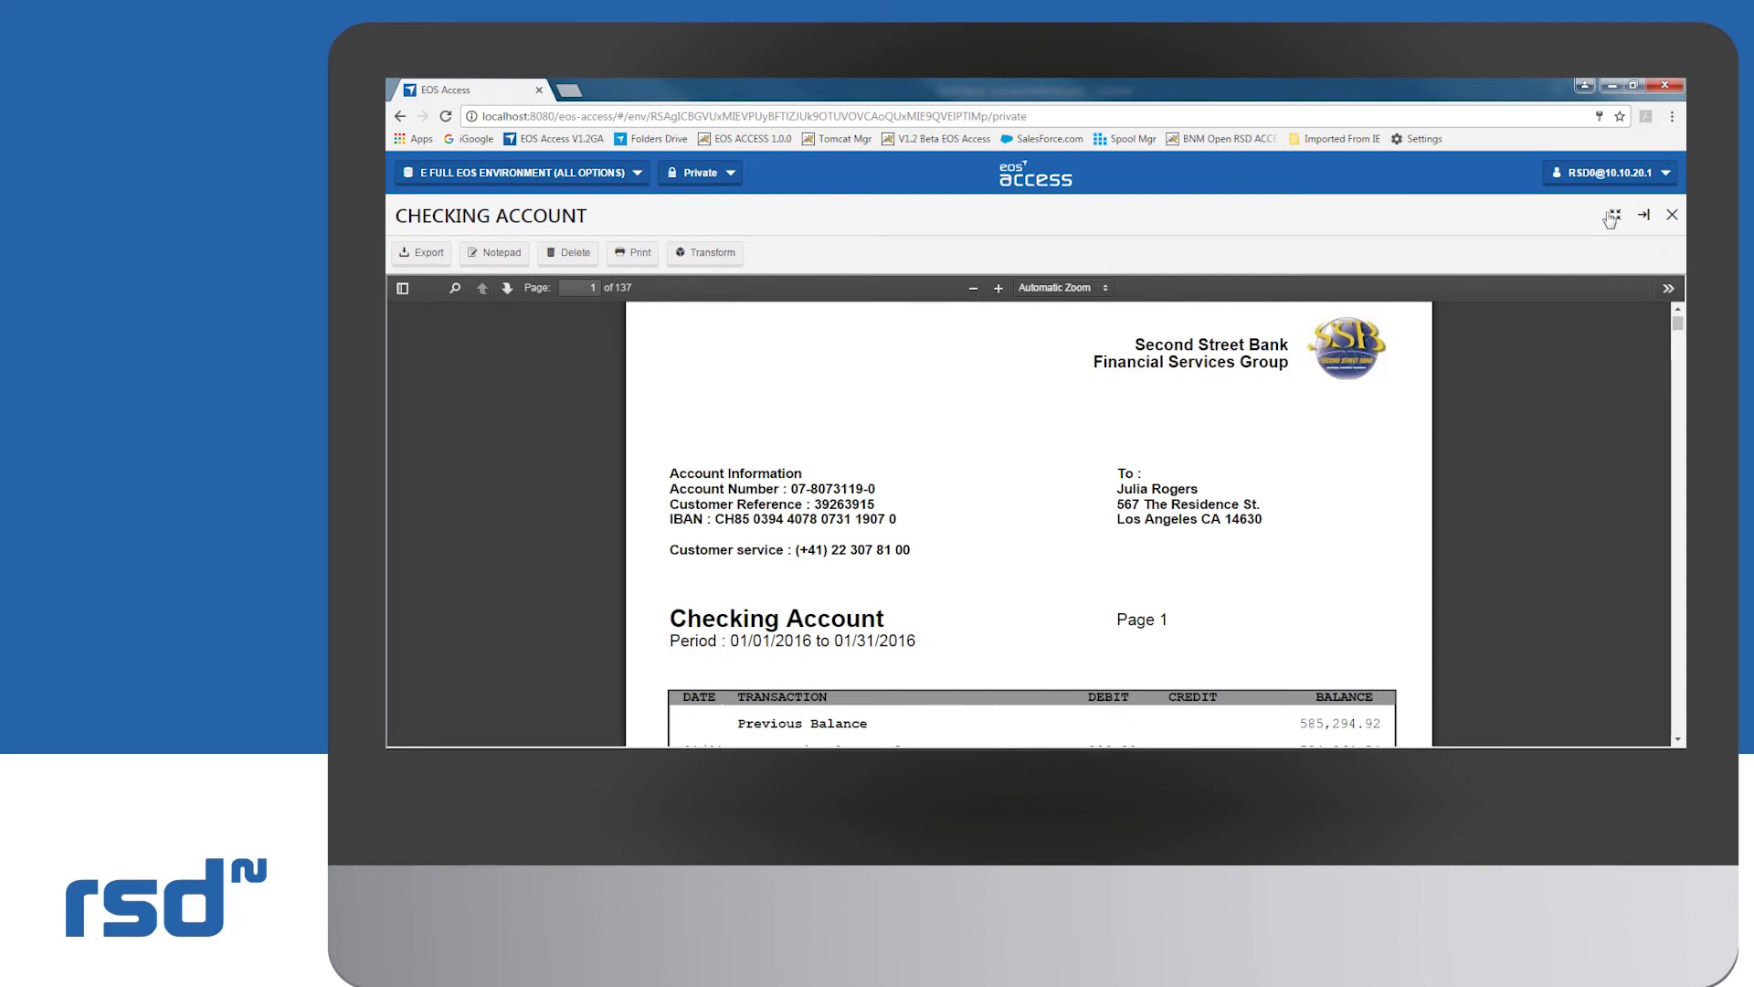
click(1643, 213)
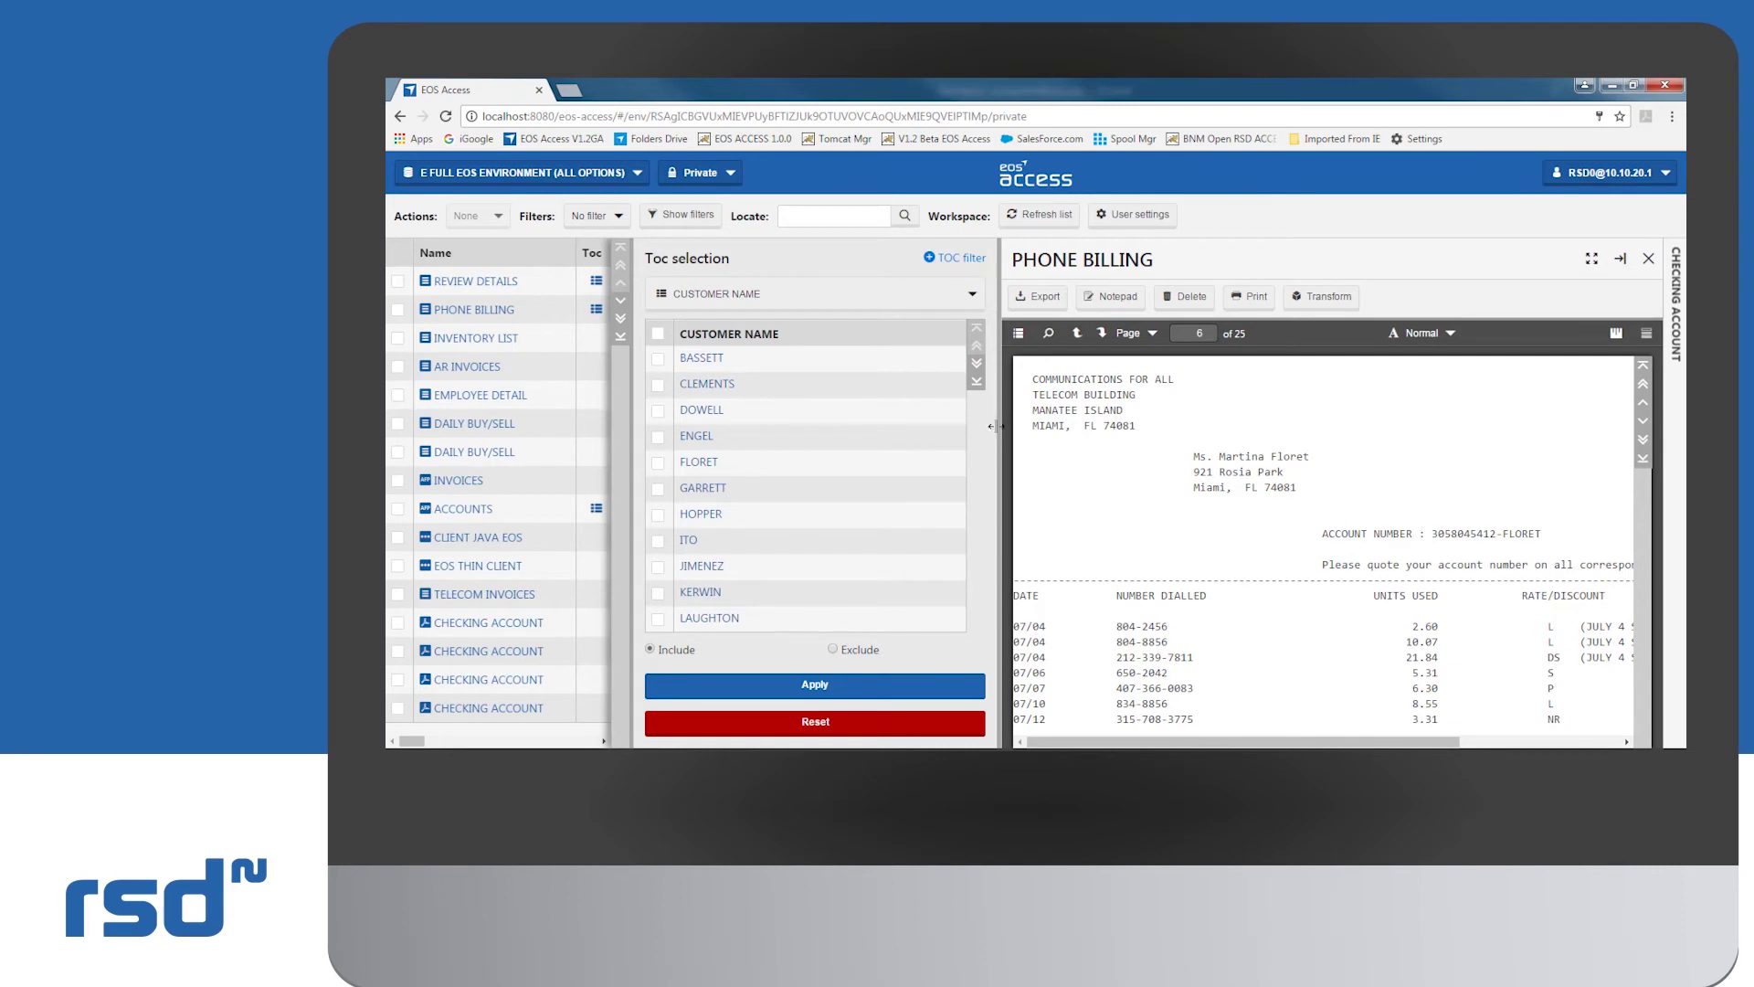
- Collapse the report list, then dock the PHONE BILLING viewer as a side tab
drag(996, 426, 995, 437)
click(1592, 261)
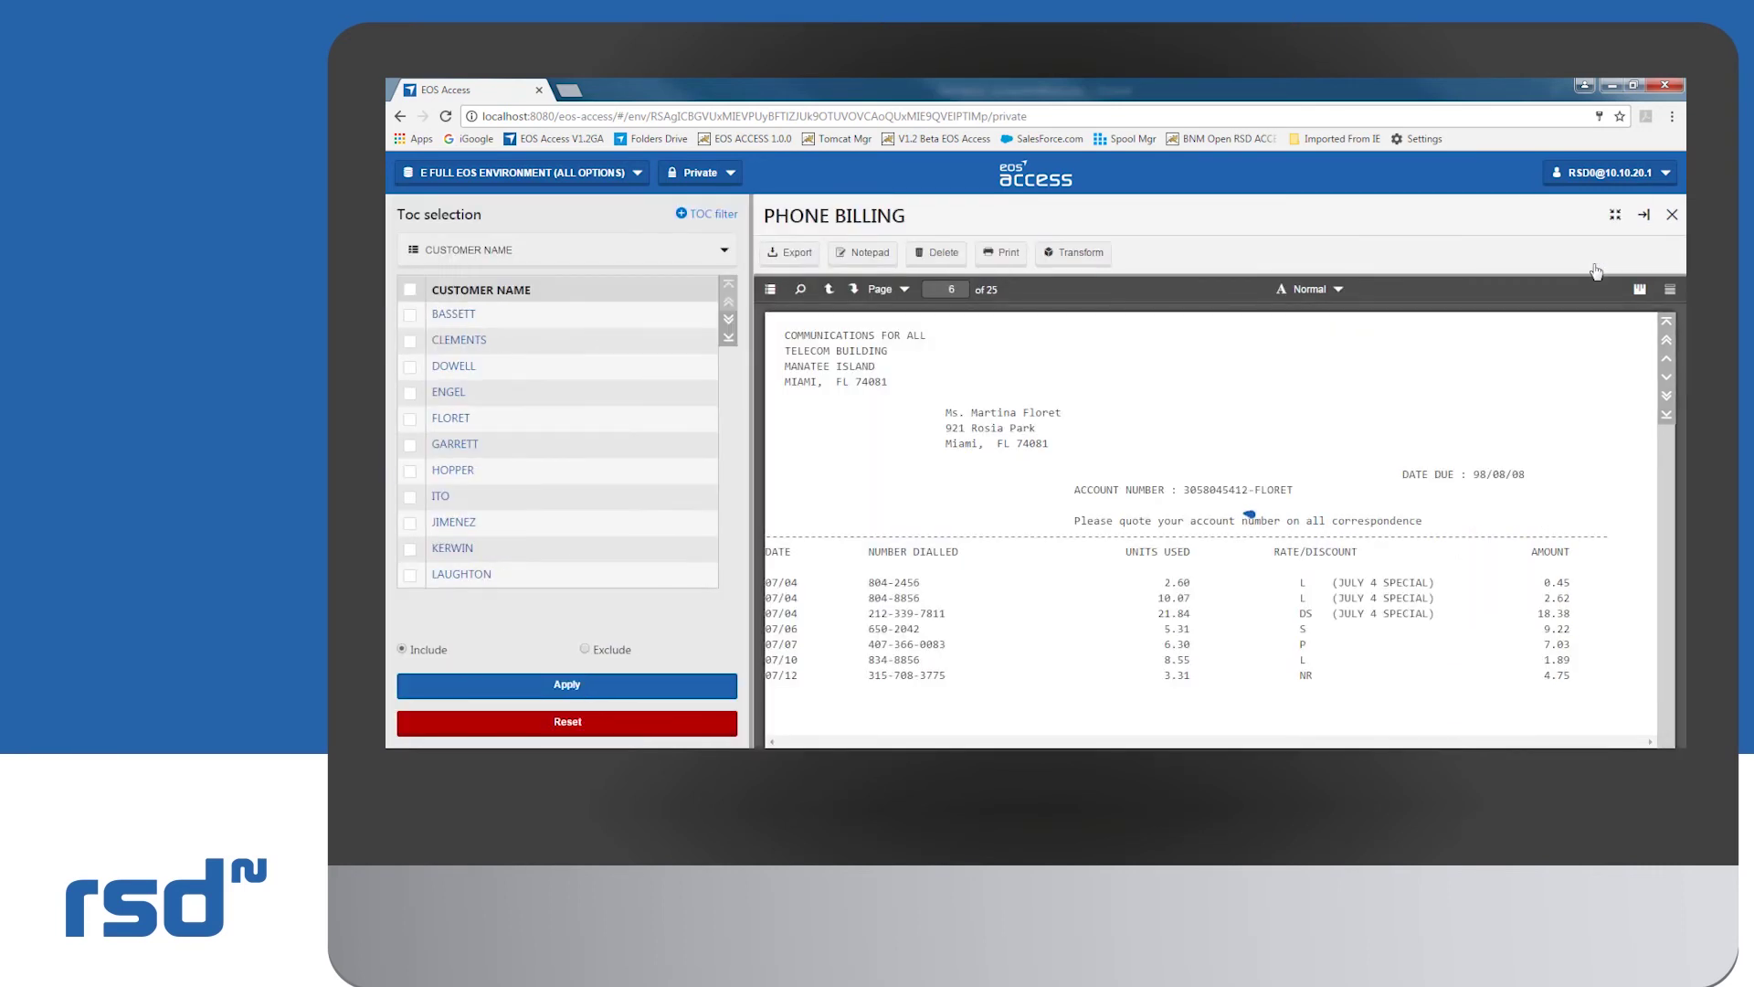
click(1644, 215)
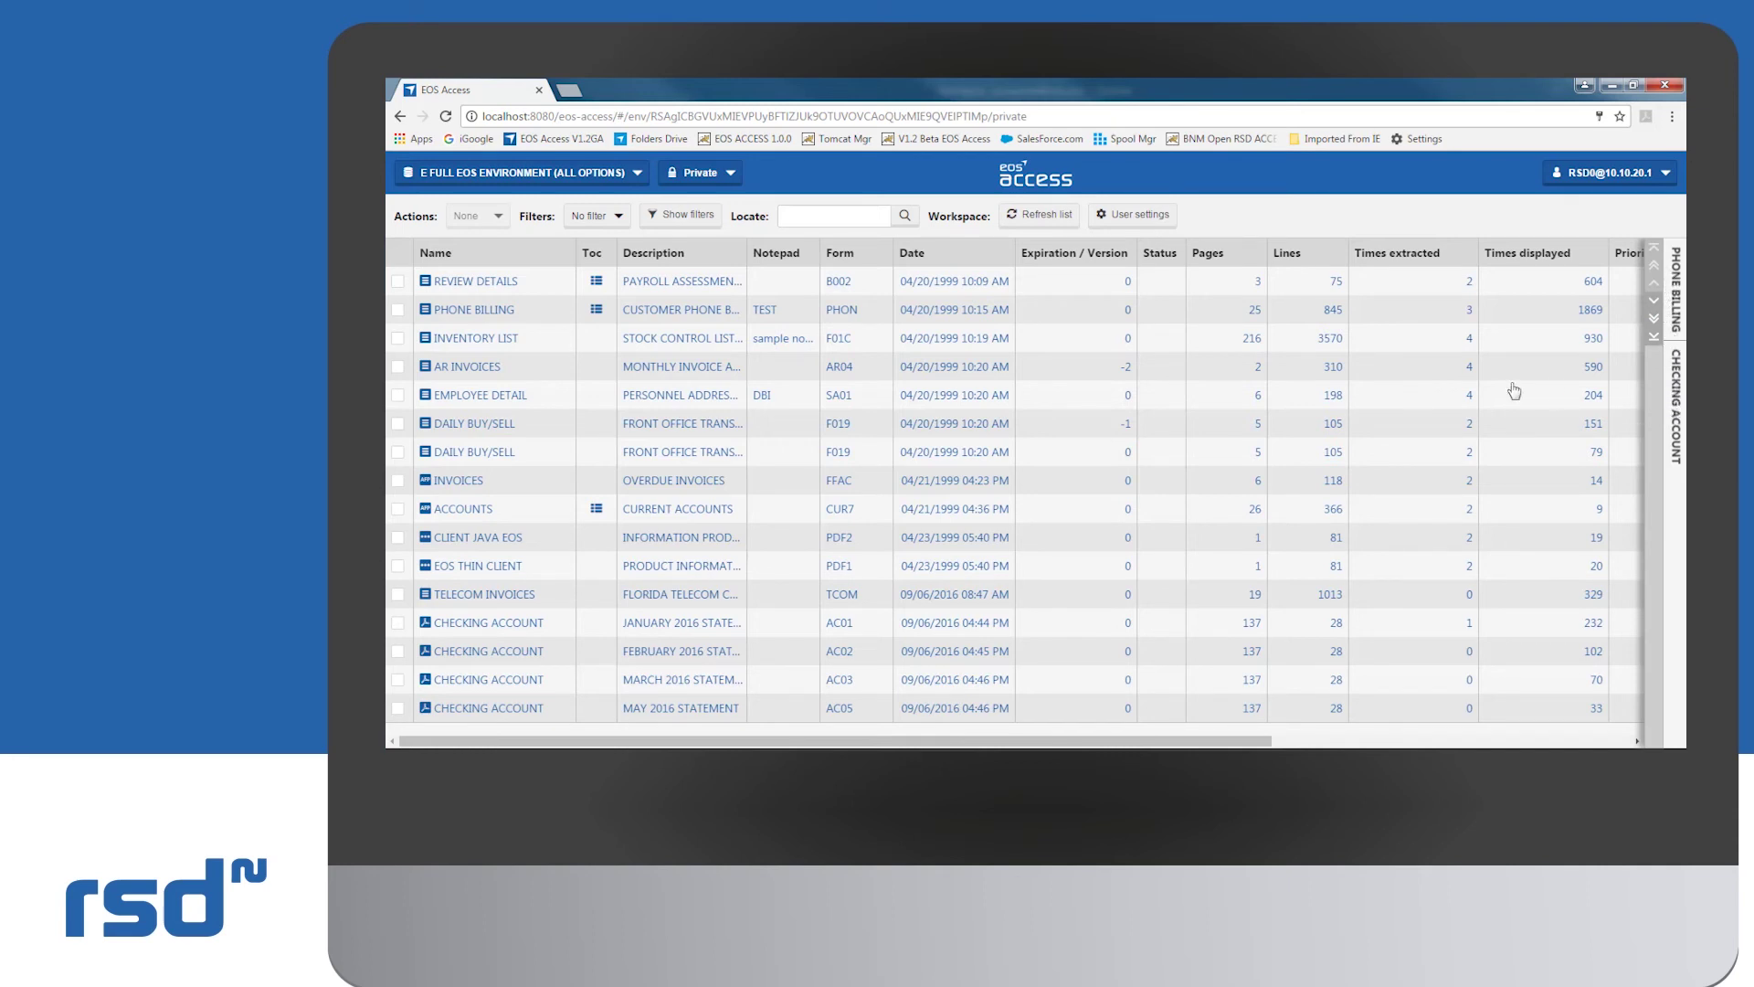
- Export AR INVOICES as an EXCEL file using the Invoices transform template
click(477, 367)
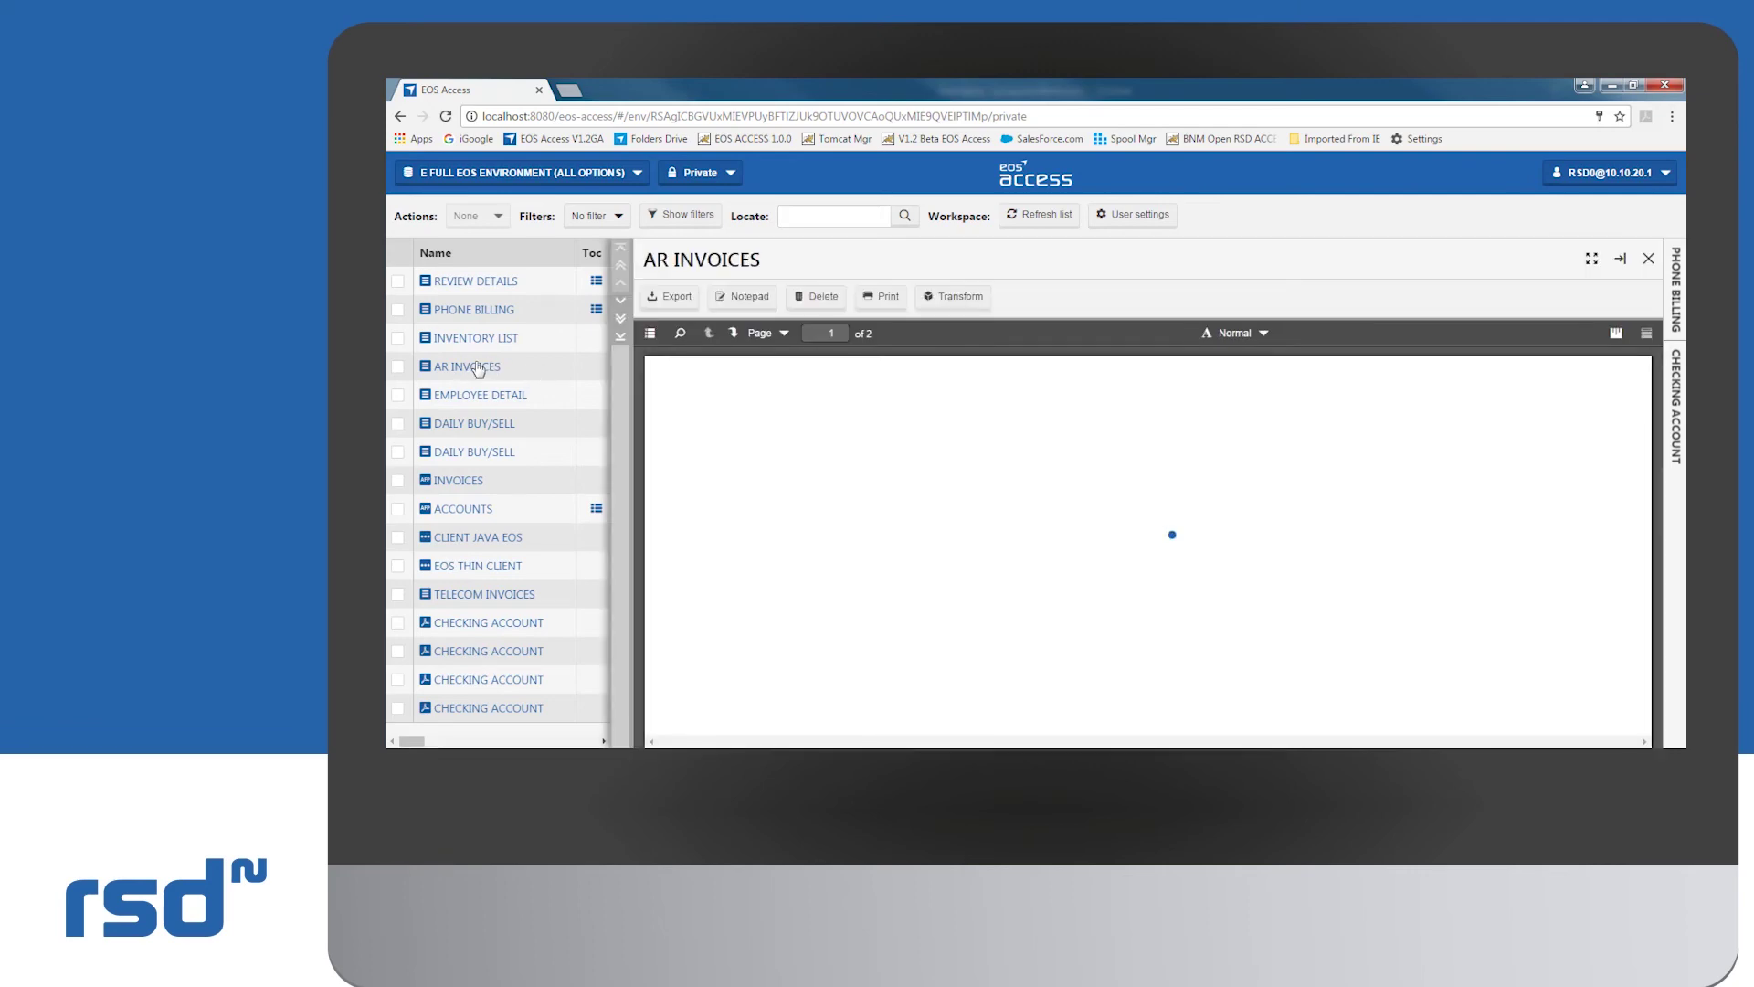
click(681, 298)
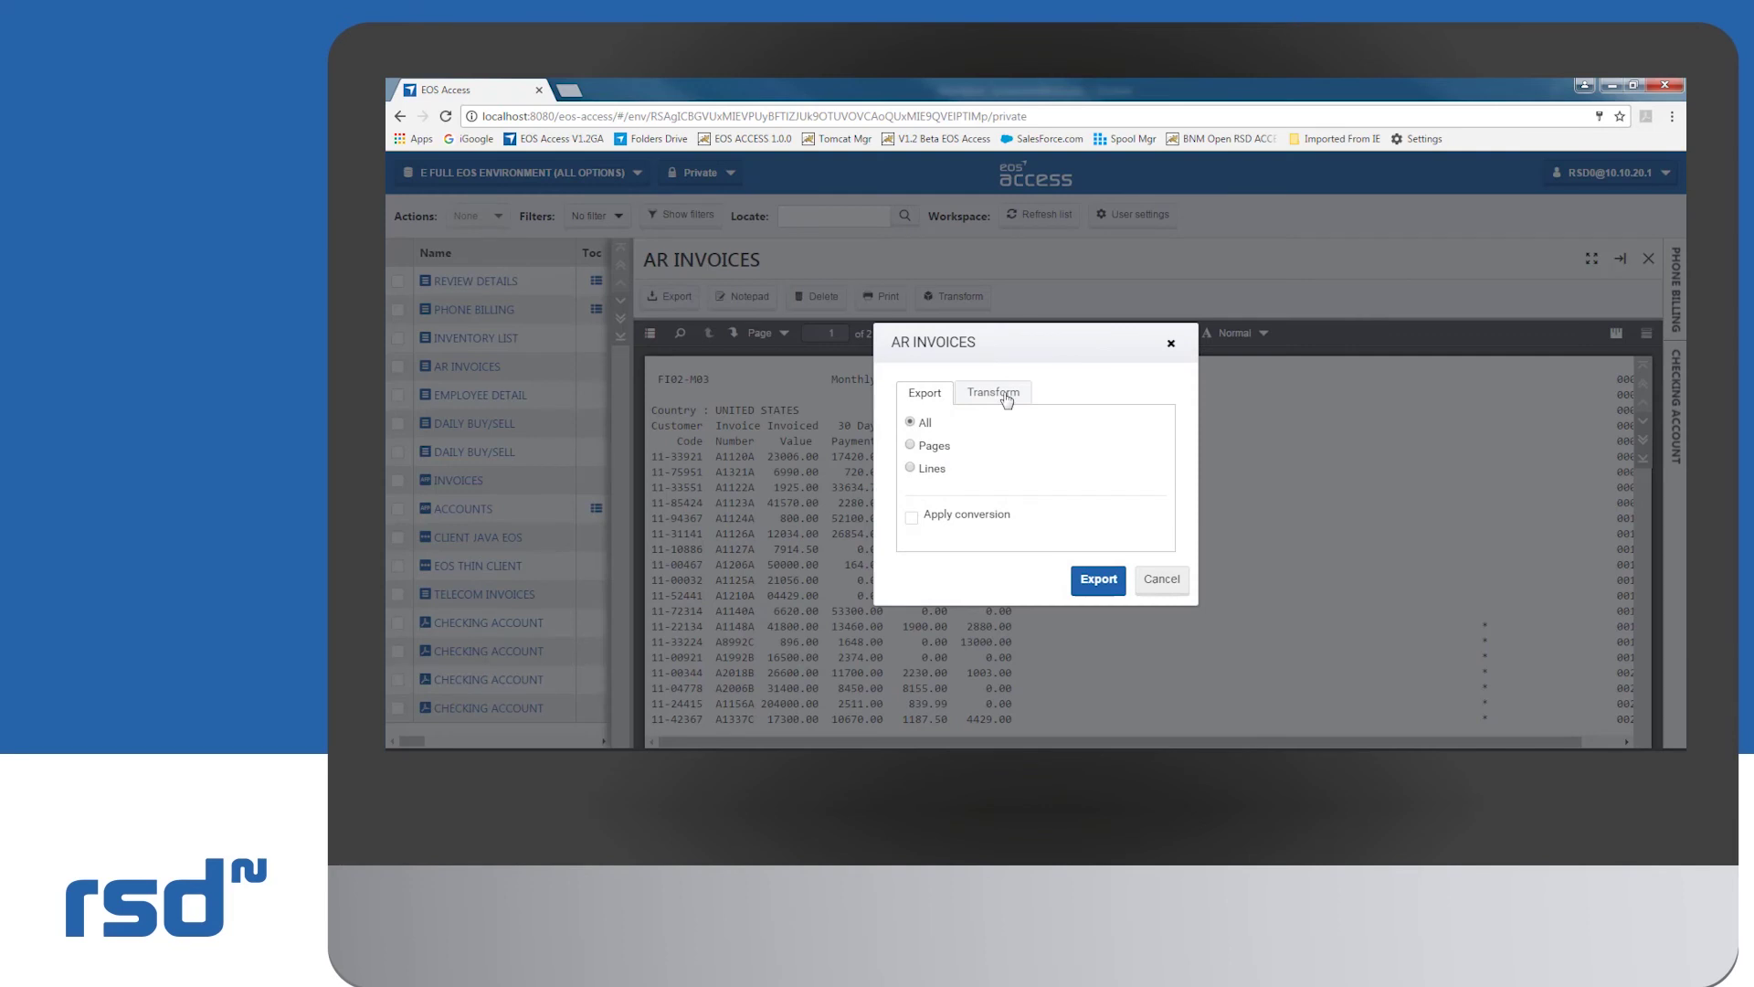
click(997, 395)
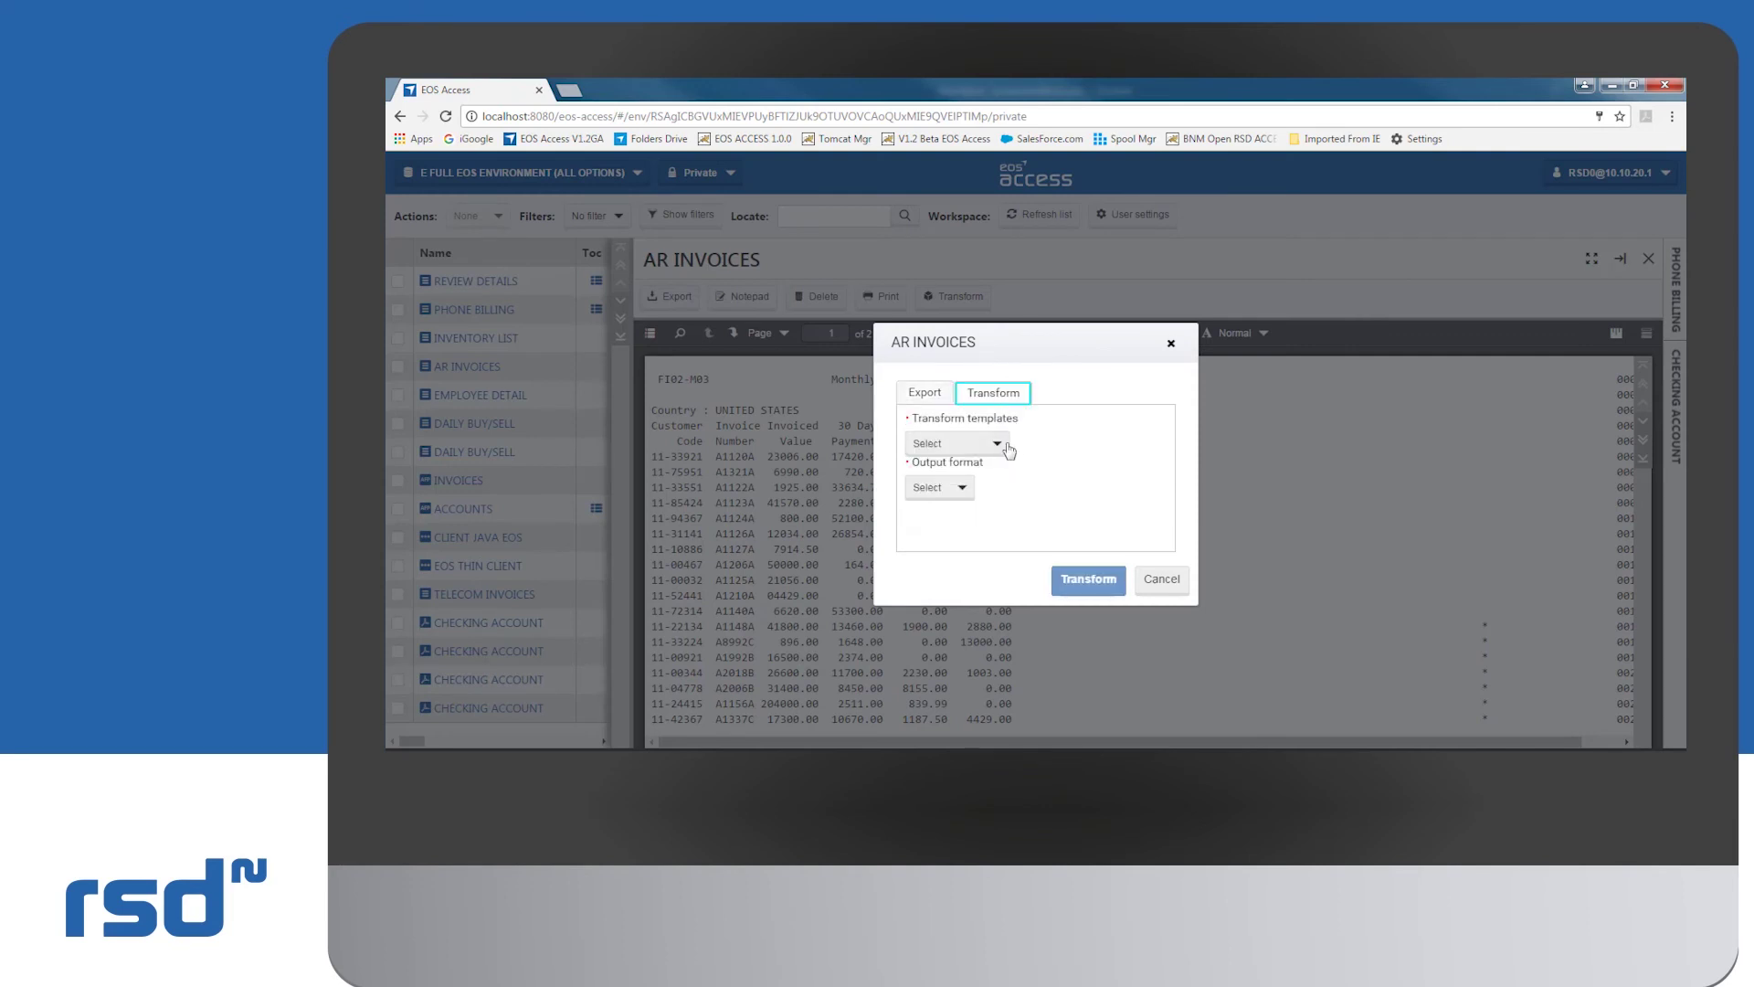
click(999, 445)
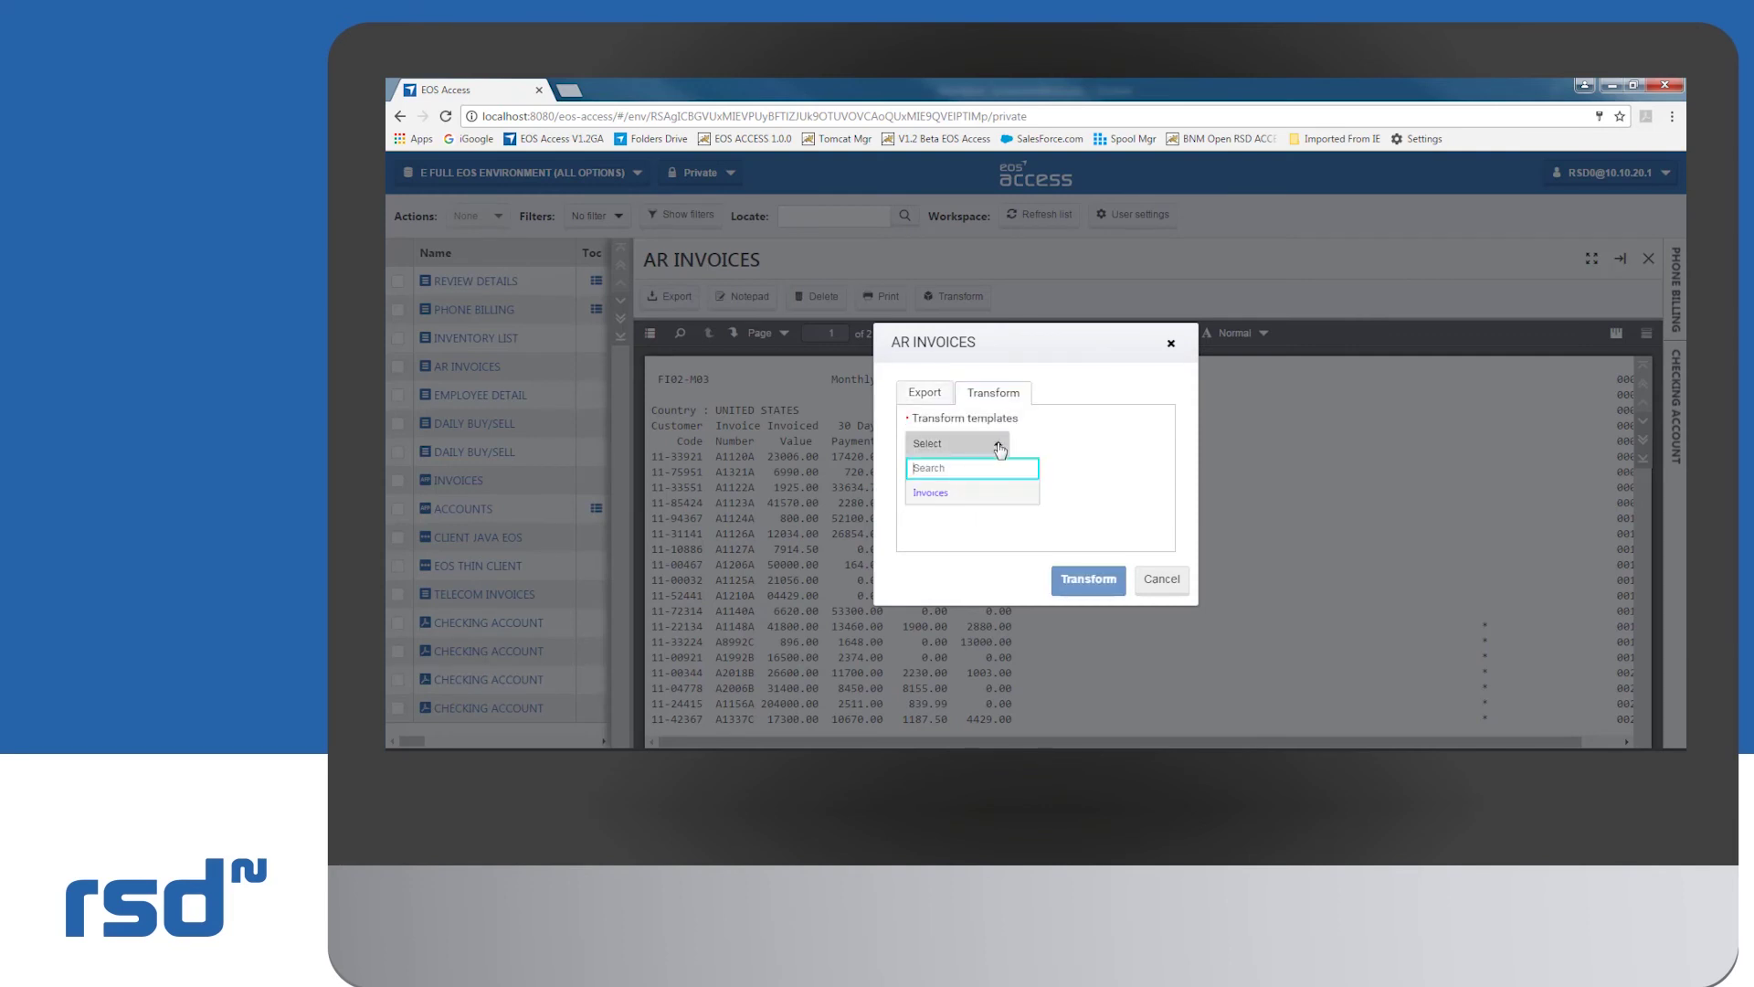
click(930, 492)
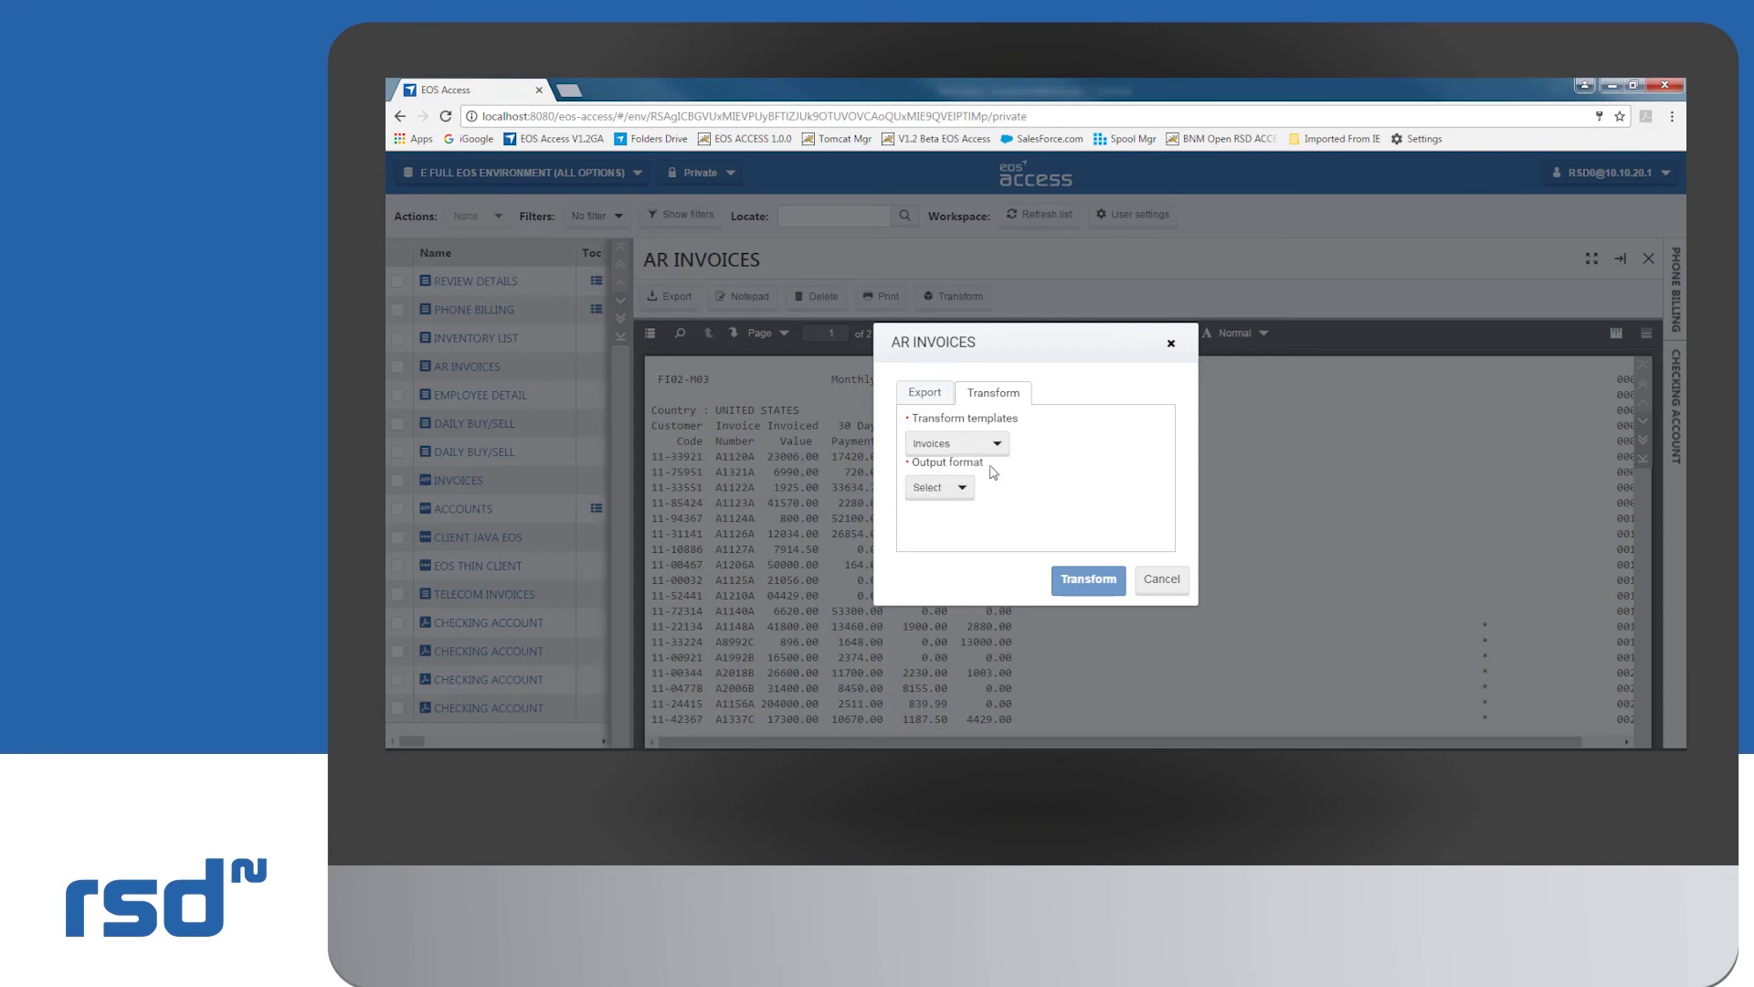
click(961, 489)
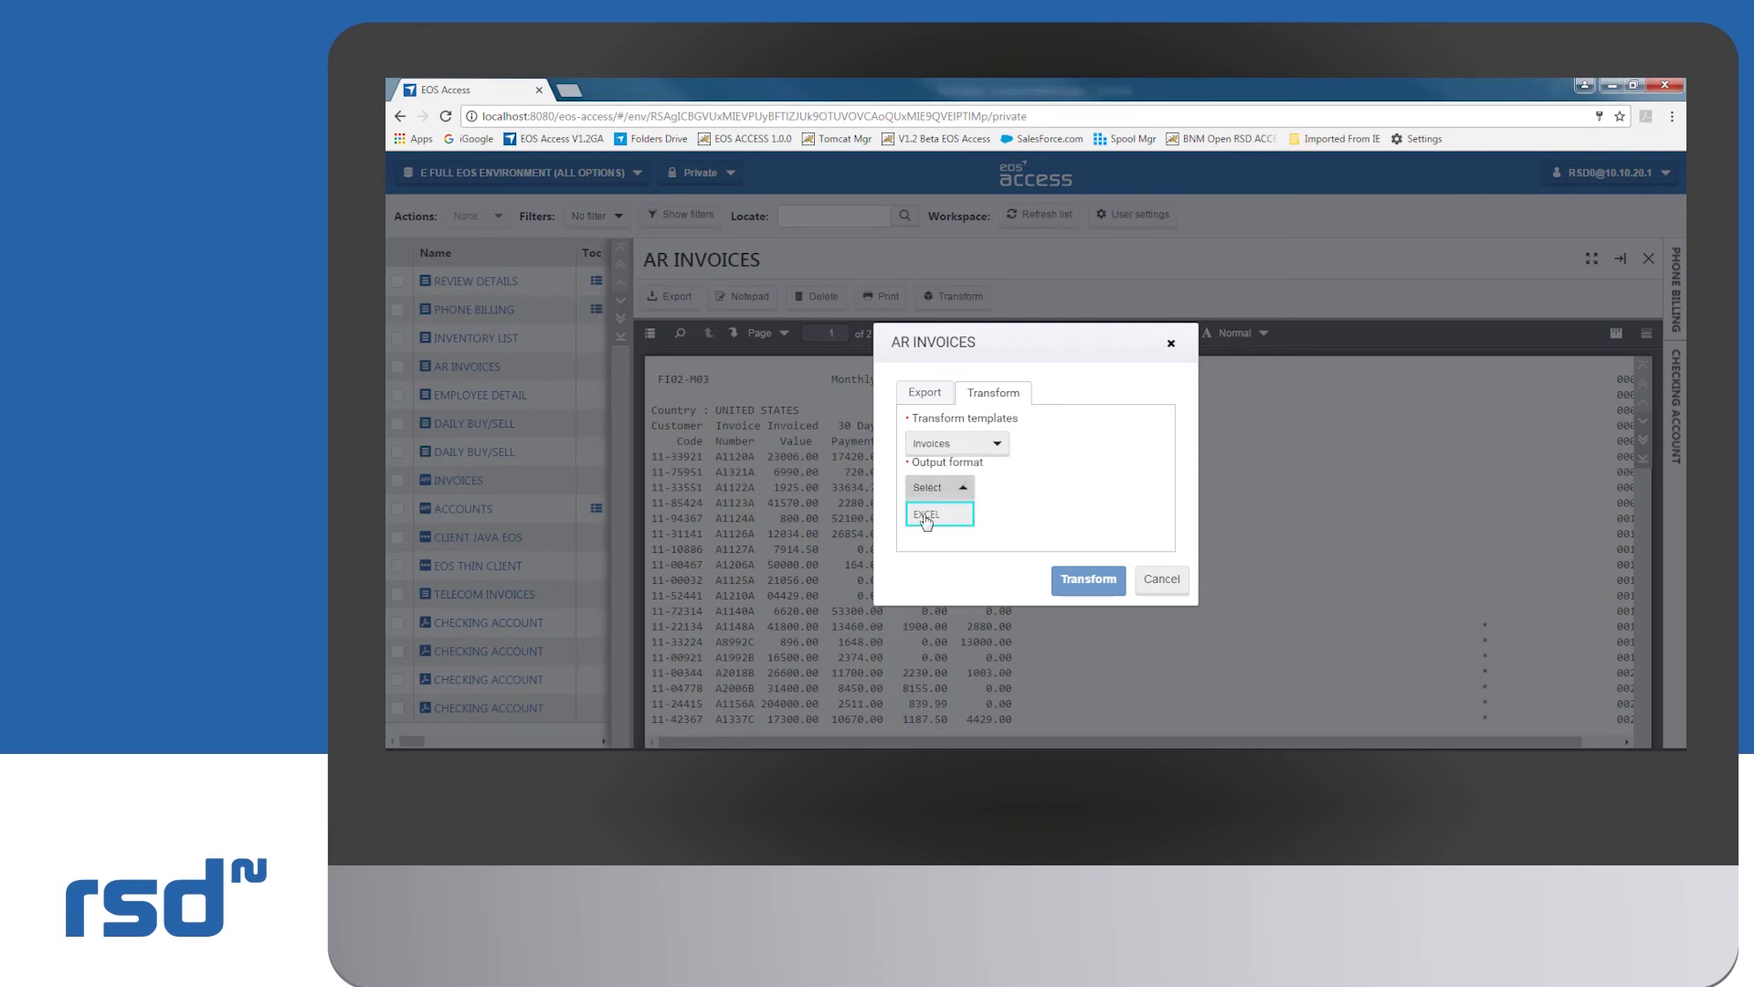
click(926, 515)
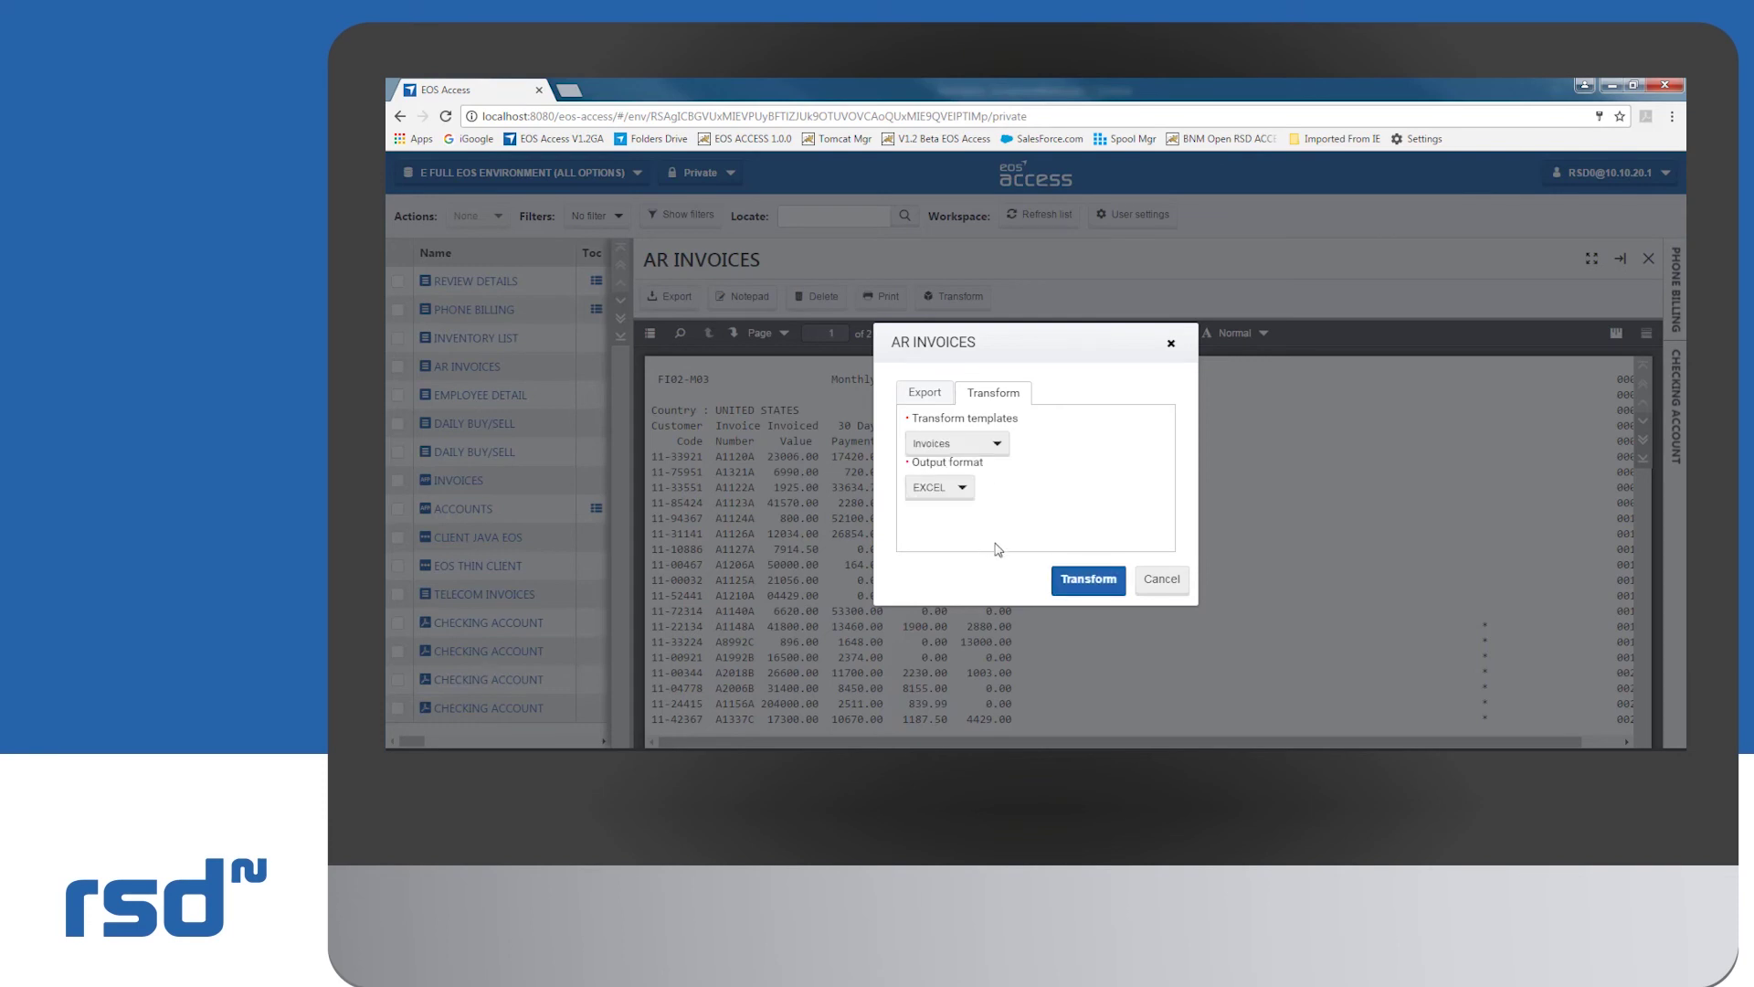
click(1076, 583)
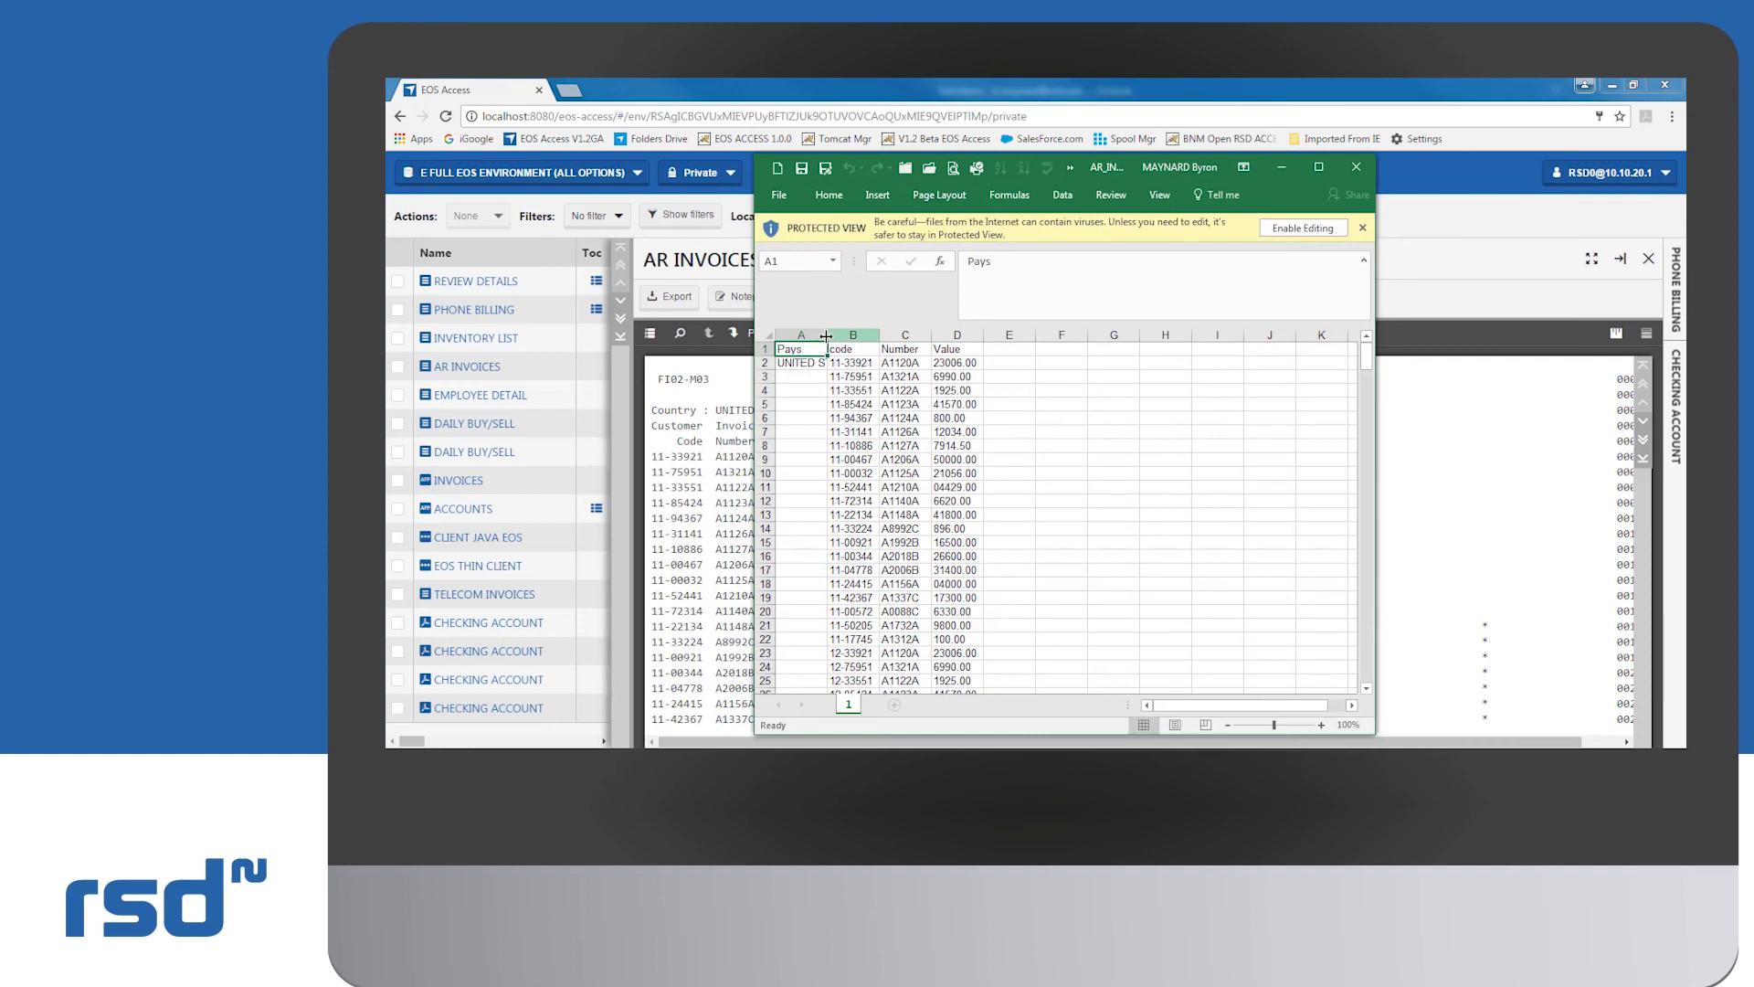
- Auto-fit column A to show UNITED STATES, scroll the invoice rows, and close the workbook
double_click(827, 334)
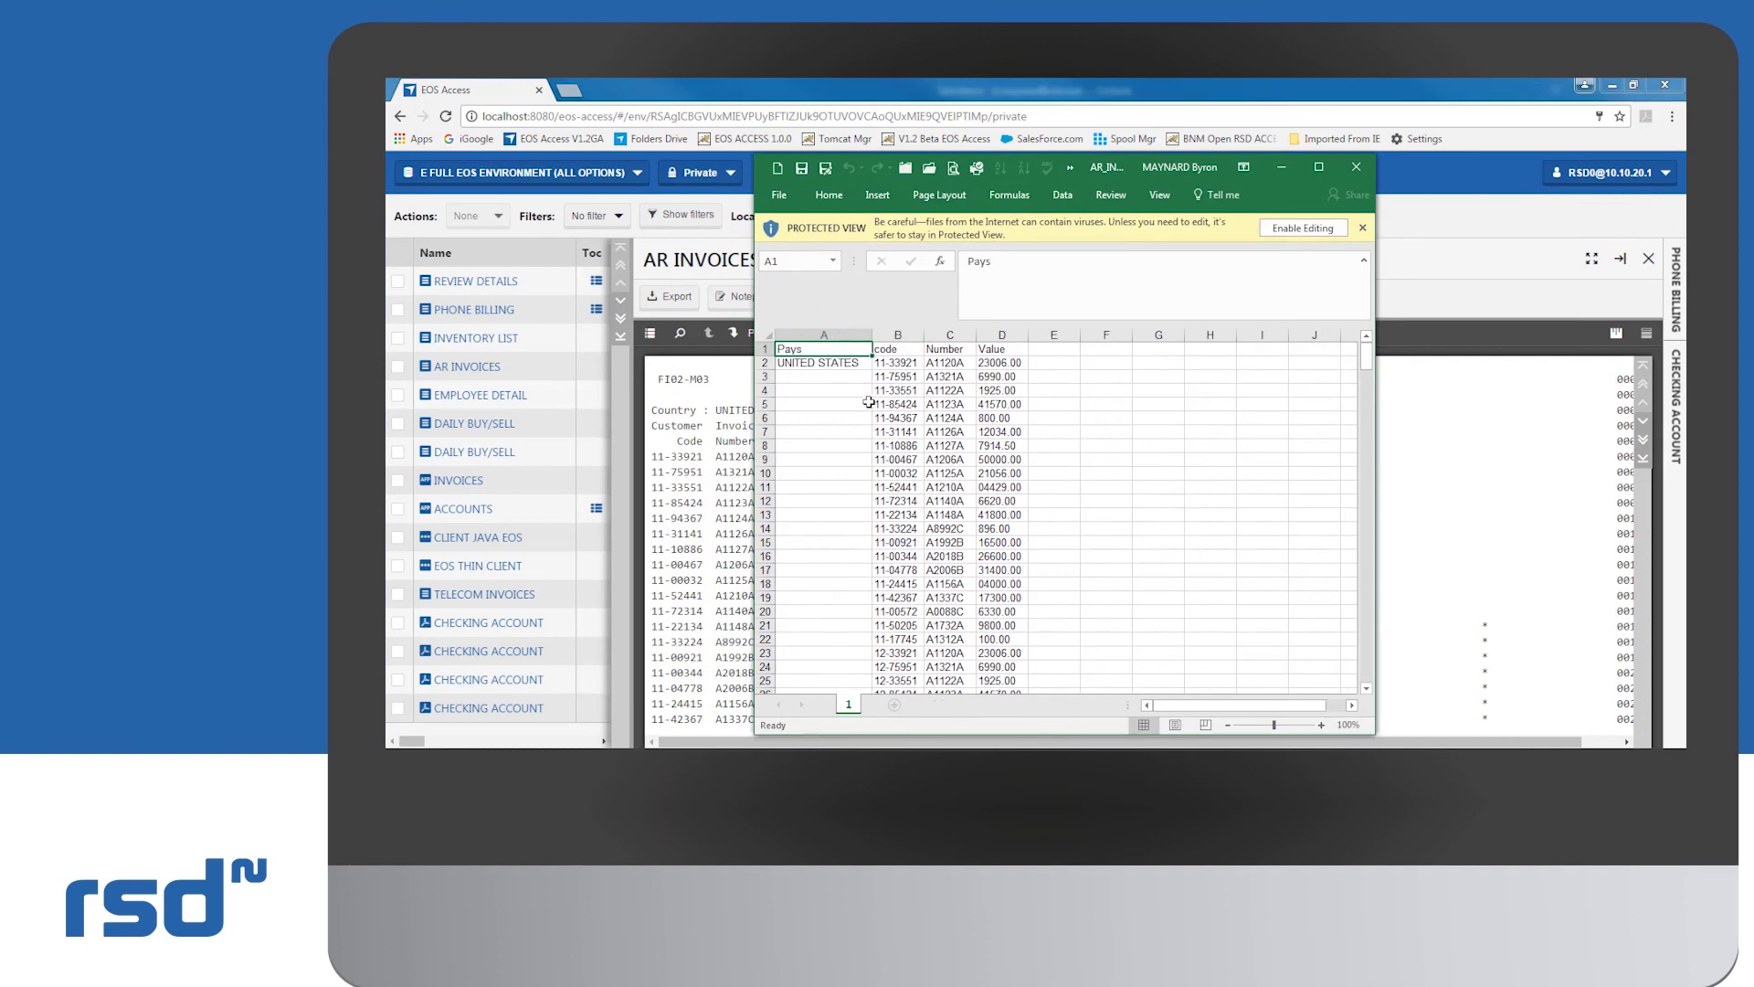
scroll(861, 390, down, 2)
scroll(862, 390, up, 2)
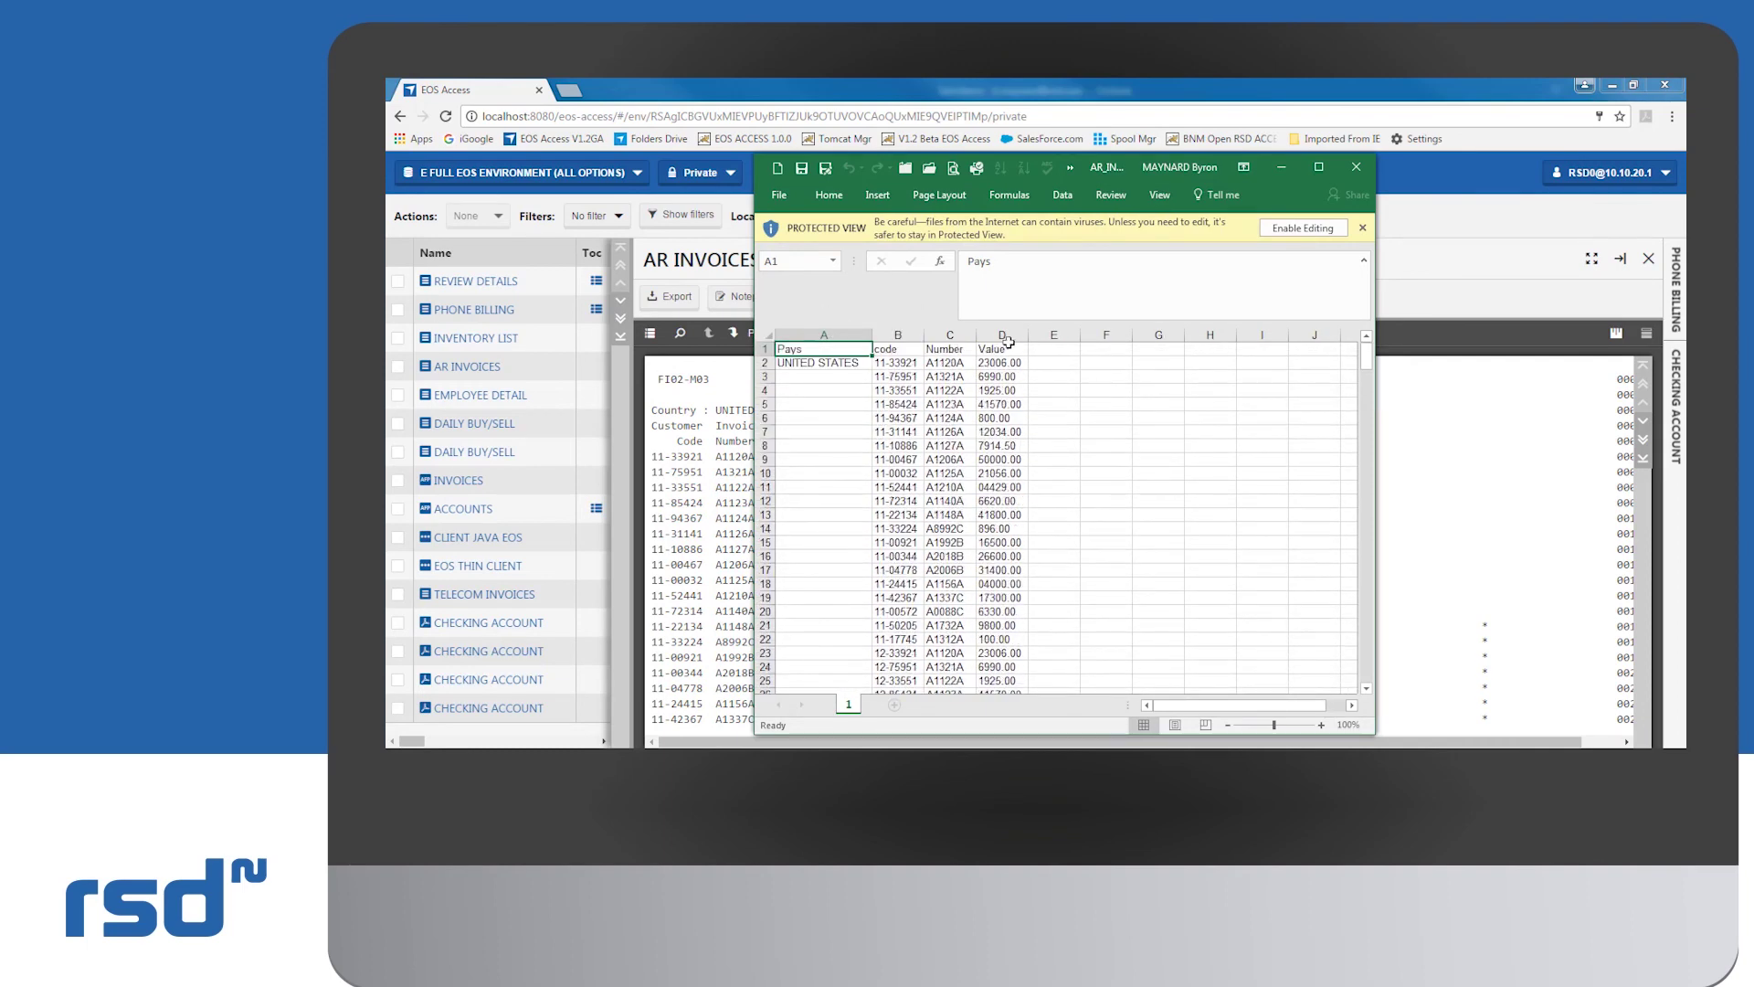
click(1361, 169)
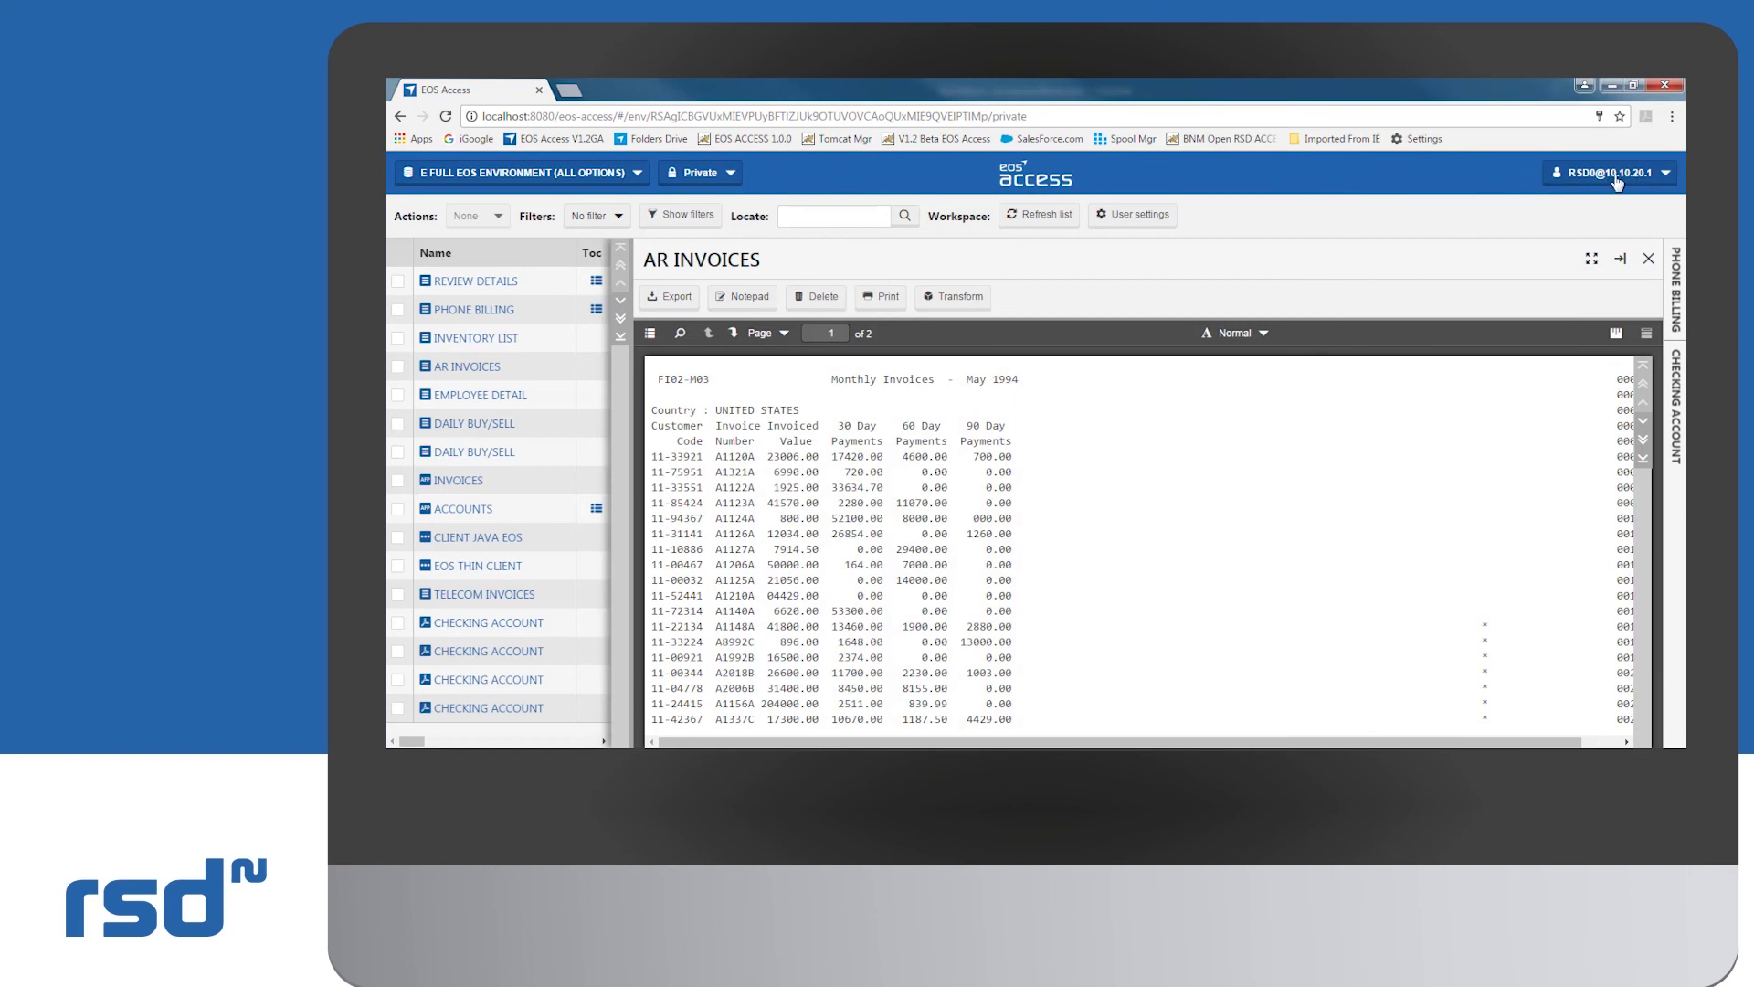
- Open the Control panel from the user menu, view Columns settings, then the Servers list
click(1665, 173)
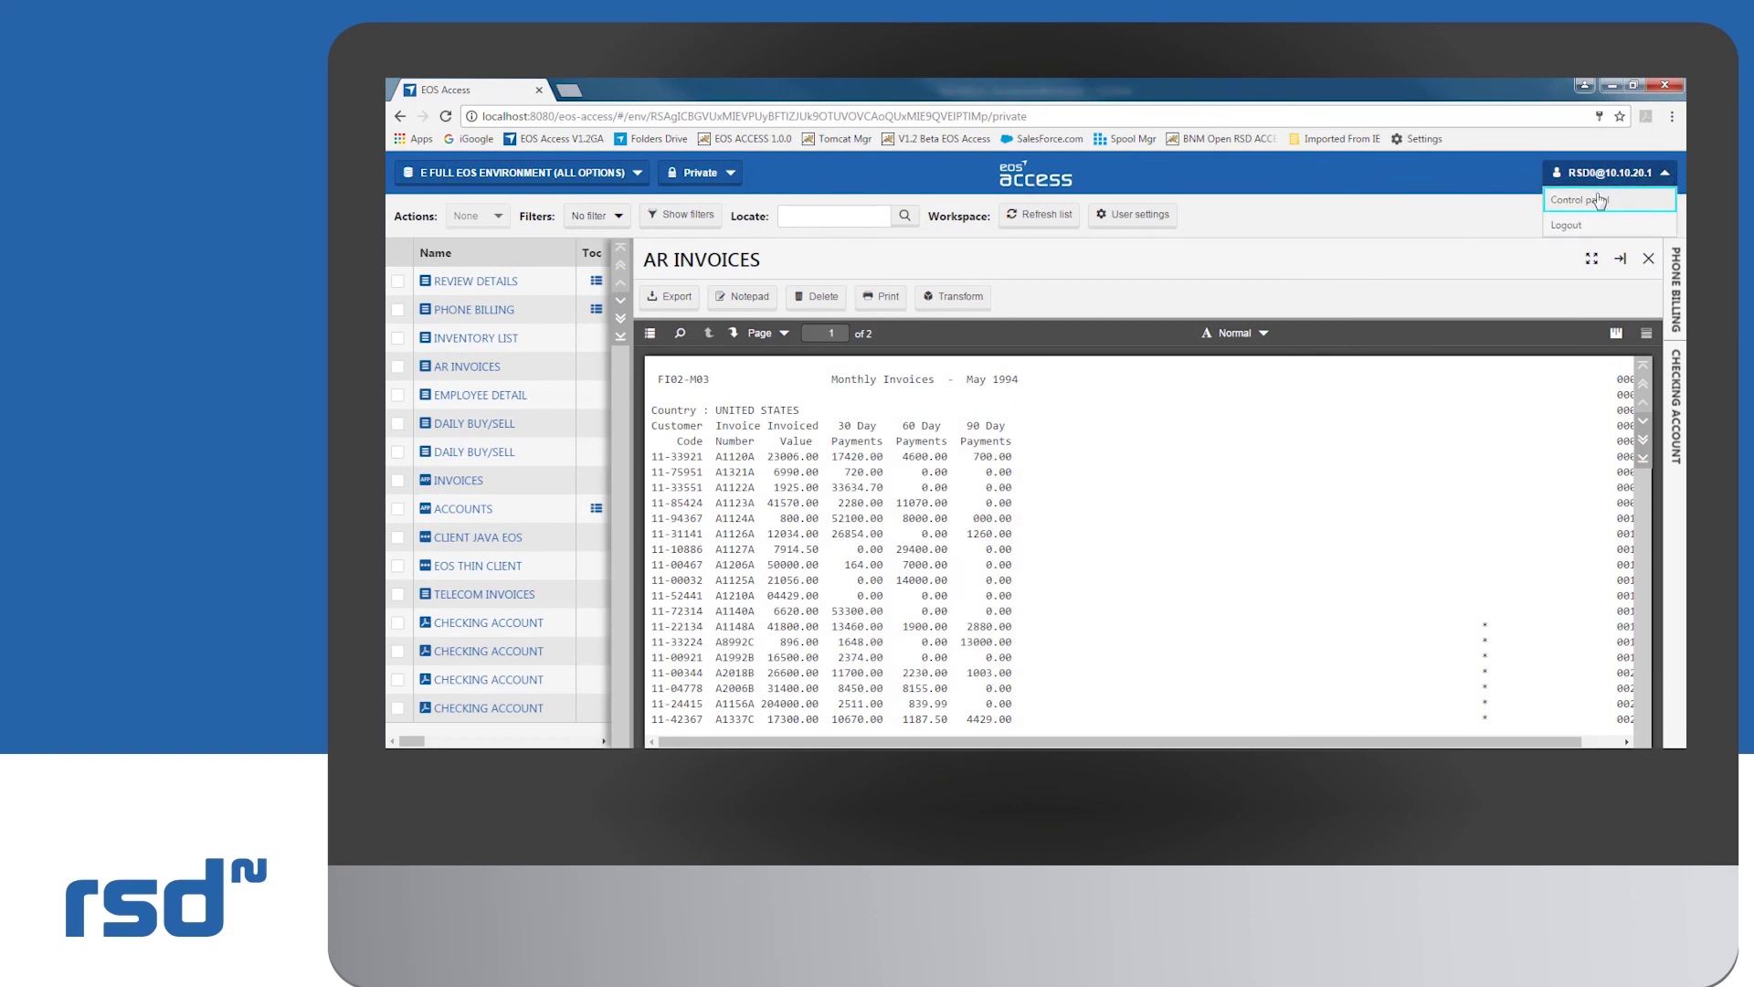
click(1599, 200)
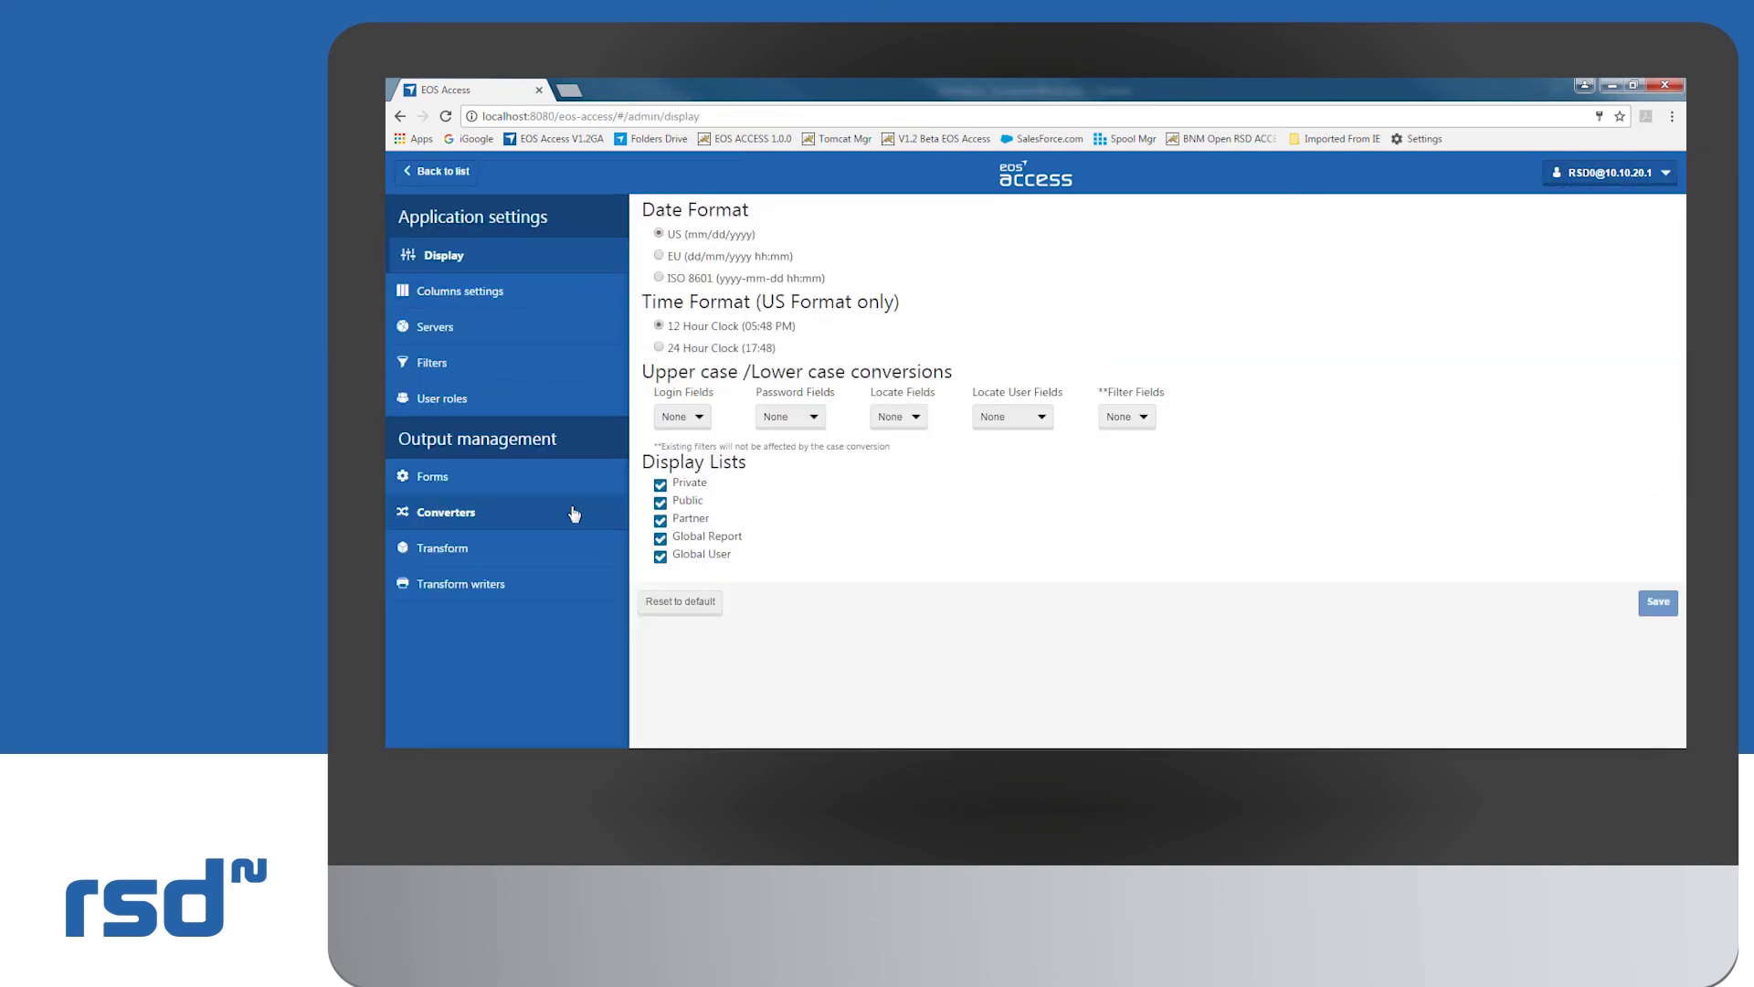
click(527, 293)
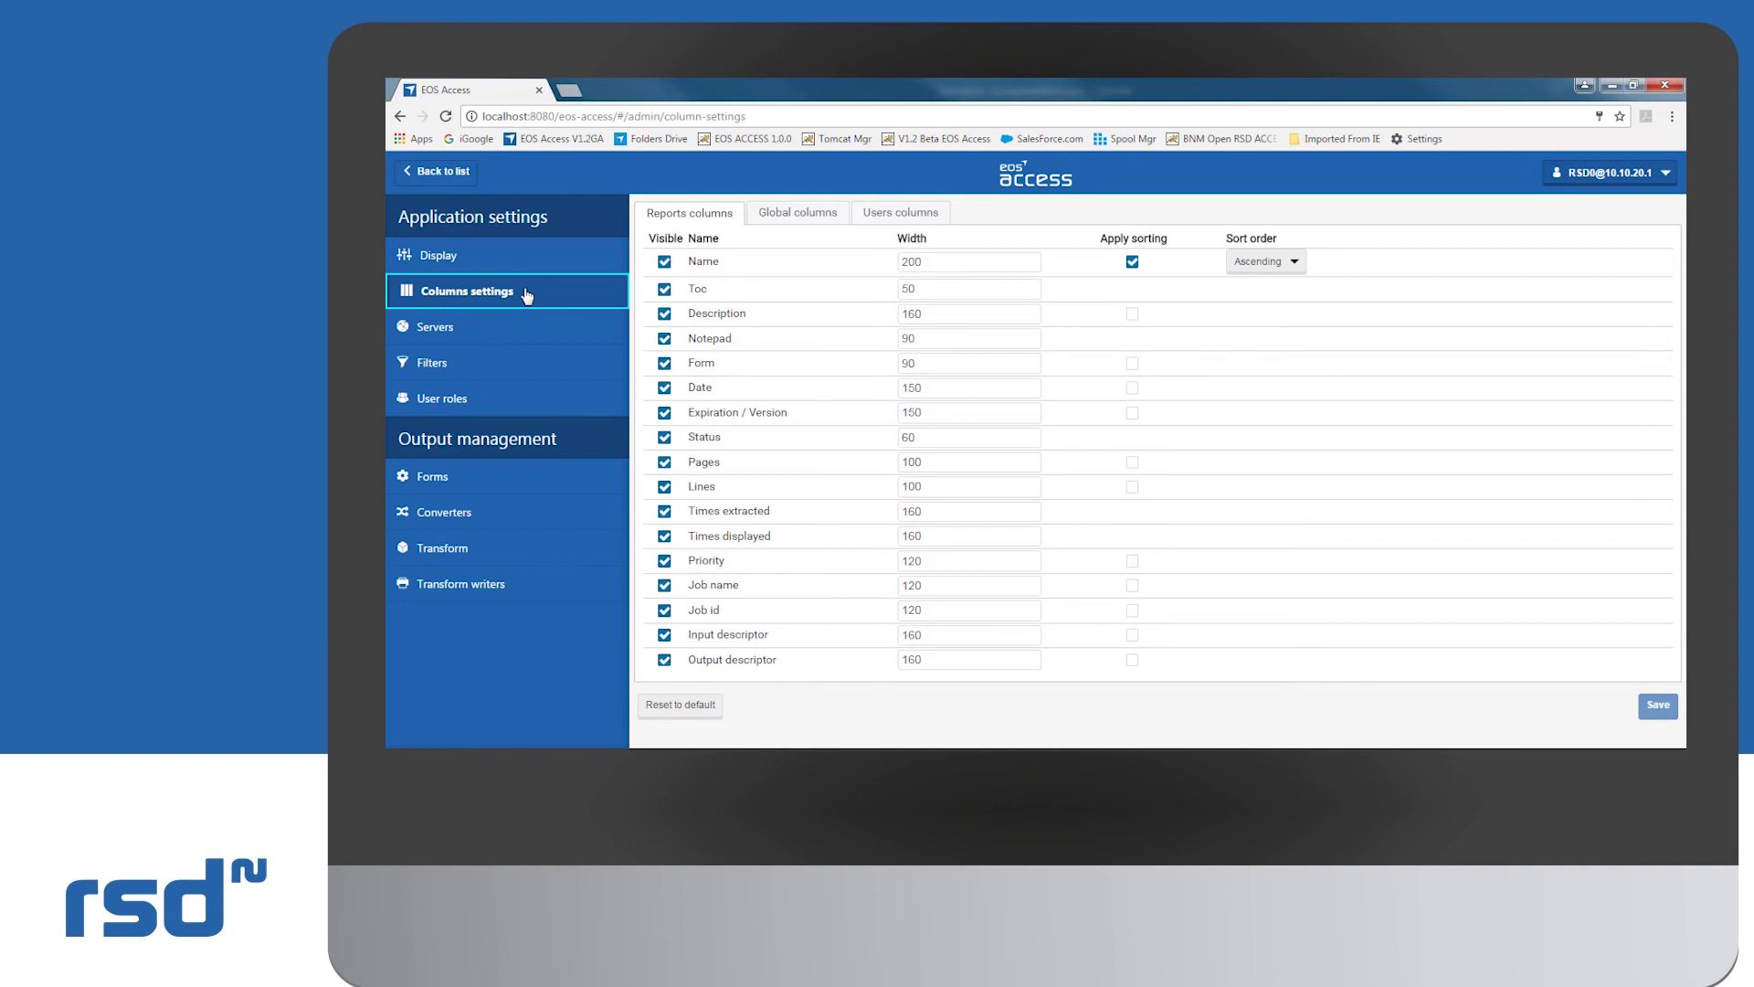
click(474, 331)
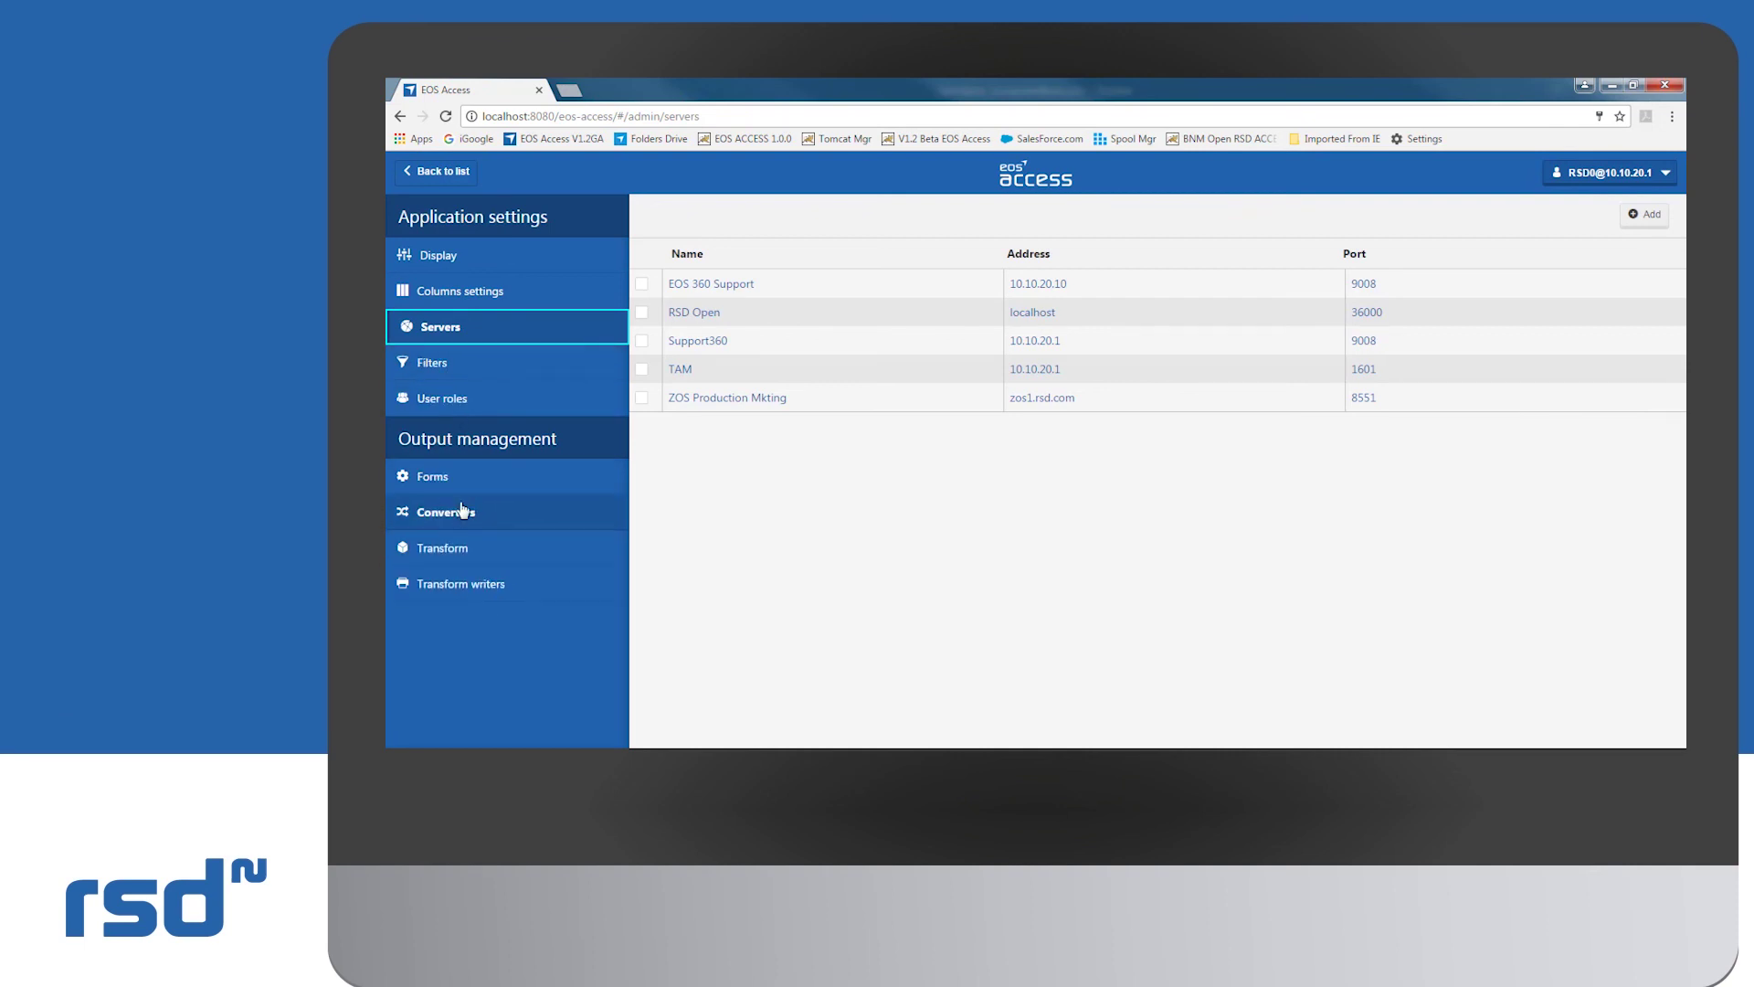
- Go back to the E FULL EOS ENVIRONMENT report list, then log out from the user menu
click(452, 174)
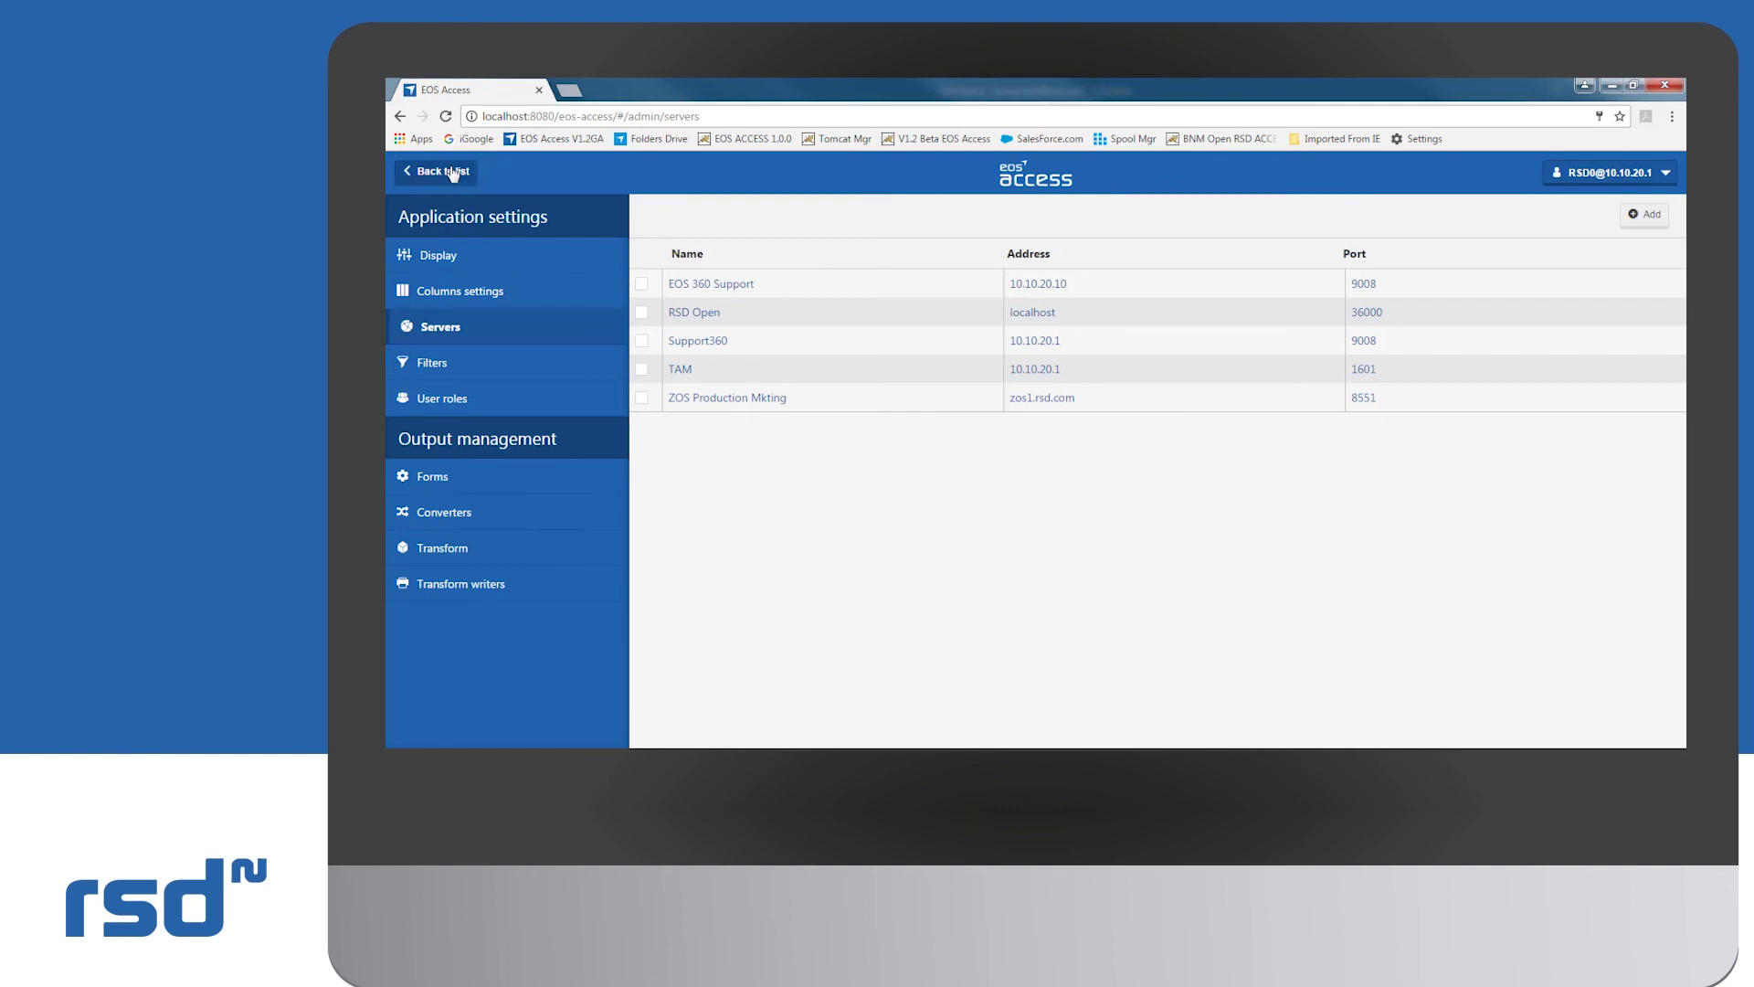
click(1668, 174)
click(1572, 227)
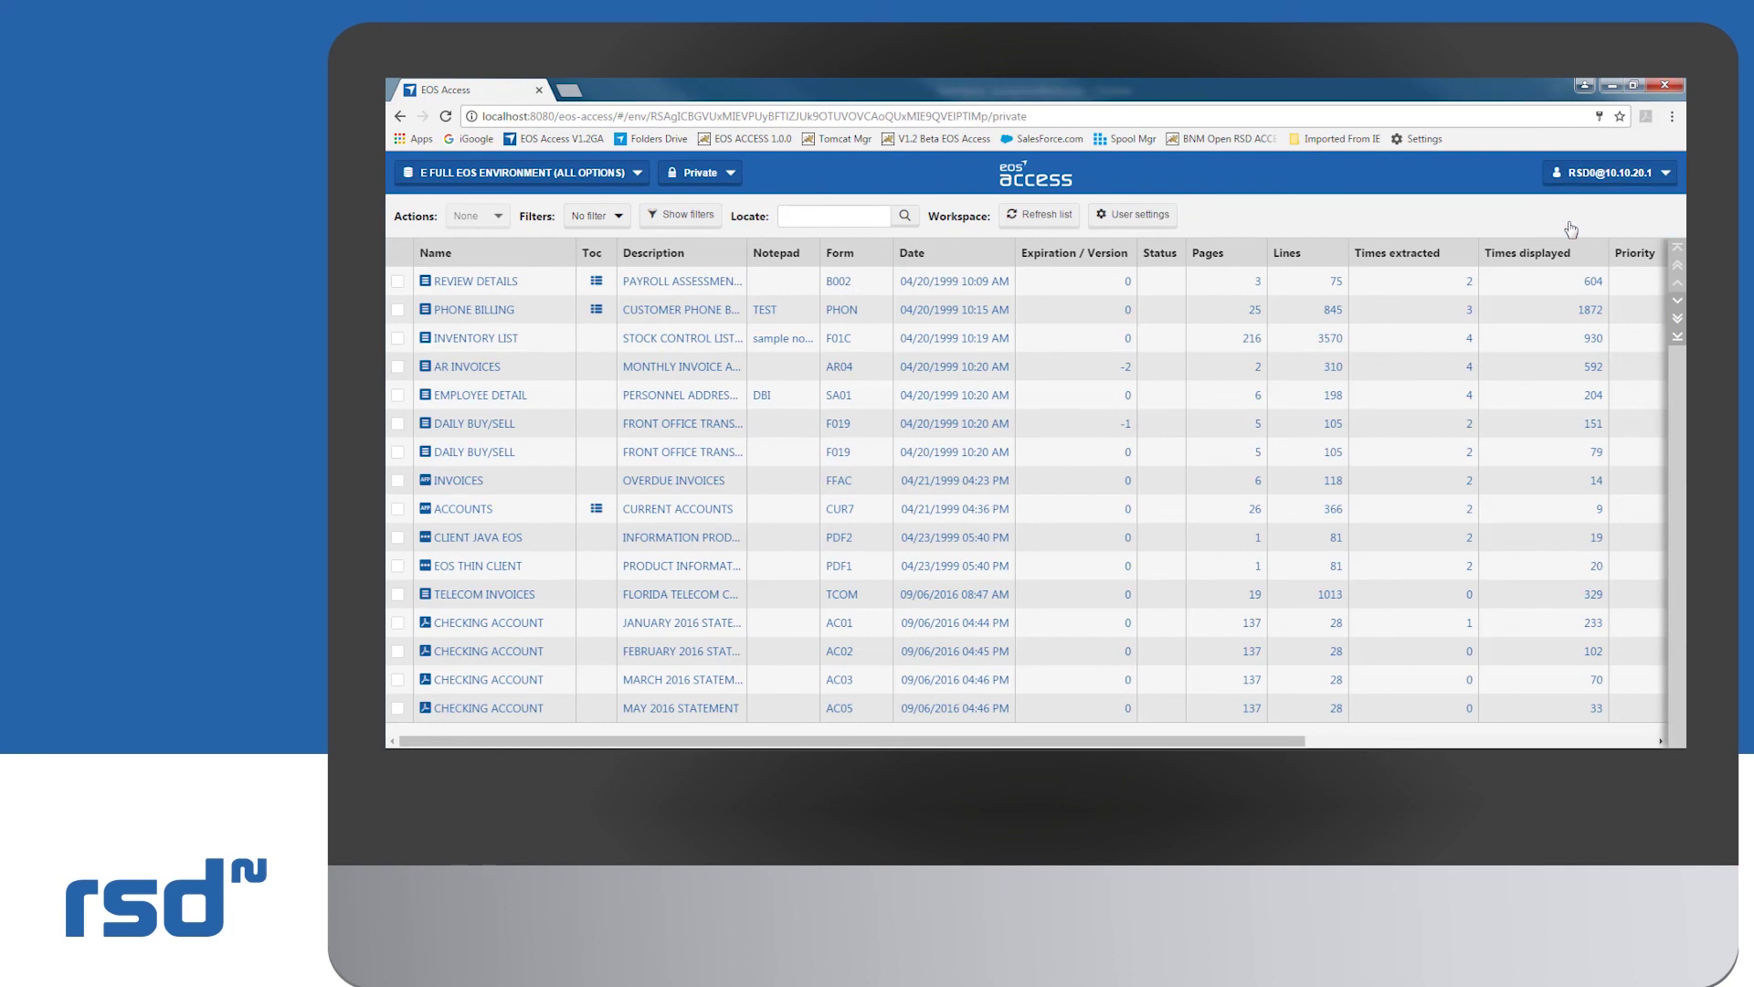